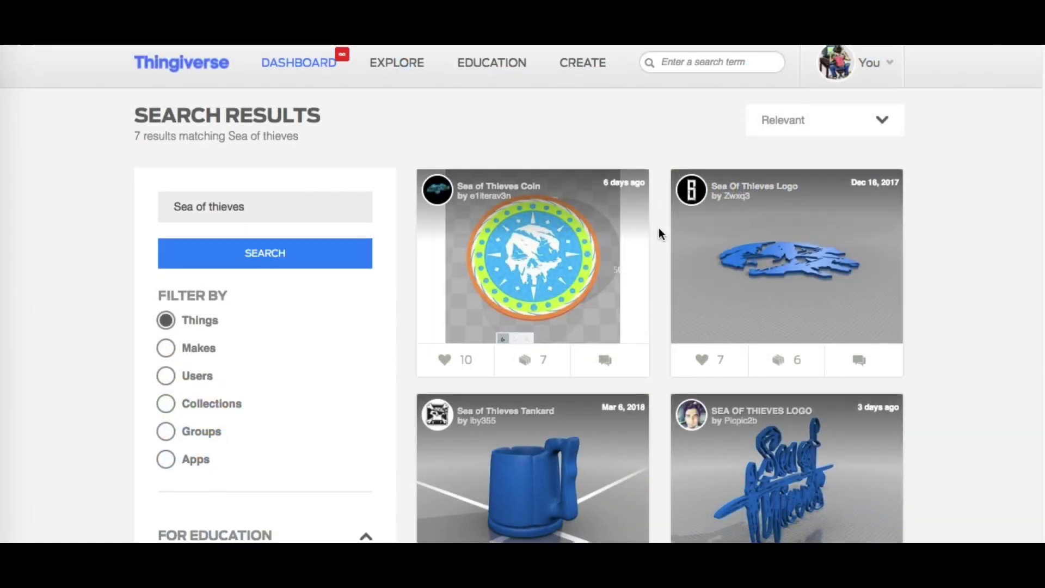
Step: Scroll through the seven Thingiverse results for 'Sea of thieves'
{"action": "scroll", "coordinate": [659, 229], "scroll_direction": "down", "scroll_amount": 2}
{"action": "scroll", "coordinate": [659, 231], "scroll_direction": "down", "scroll_amount": 9}
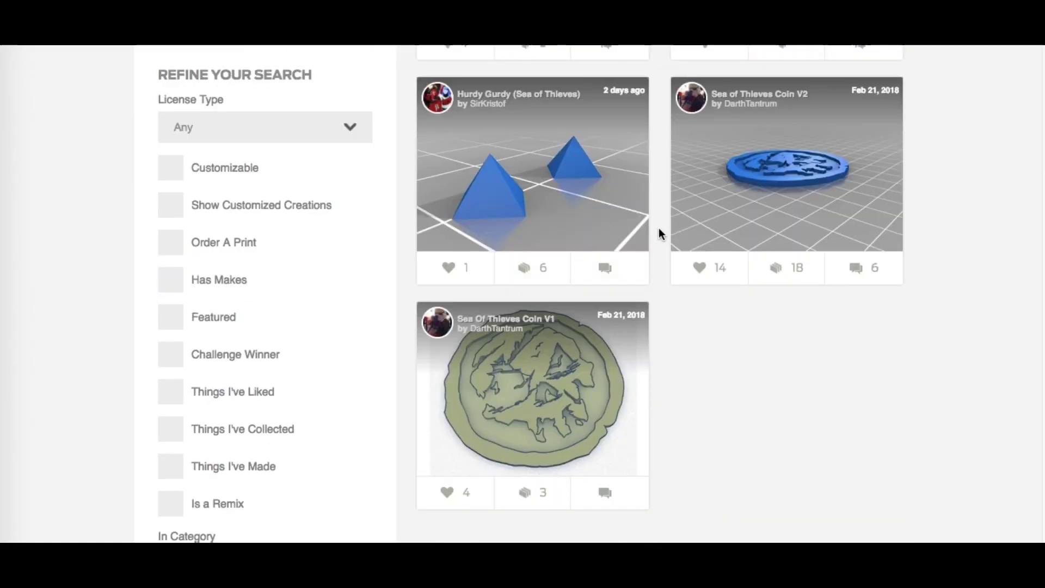
{"action": "scroll", "coordinate": [658, 229], "scroll_direction": "up", "scroll_amount": 3}
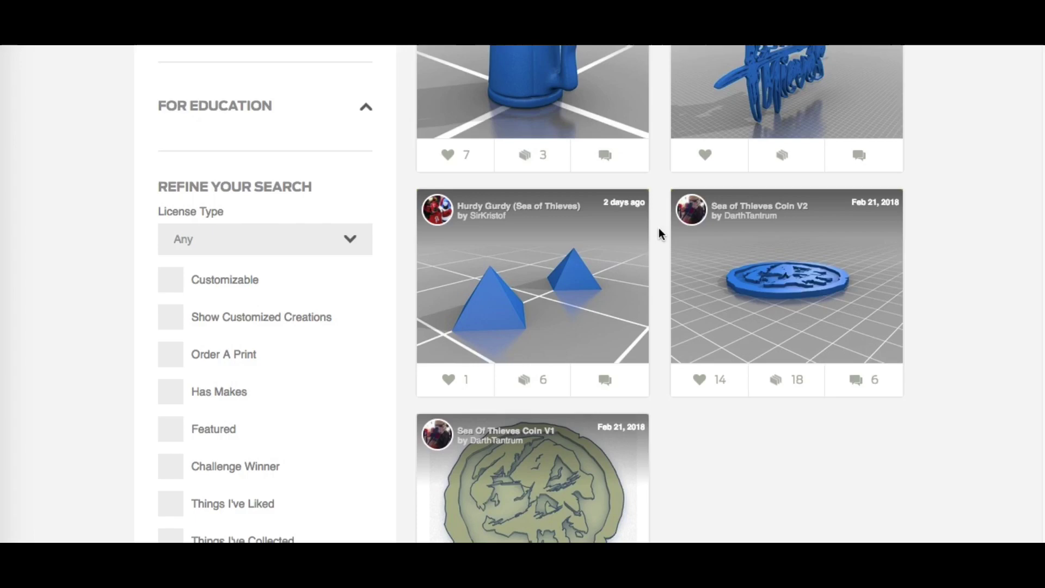
{"action": "scroll", "coordinate": [659, 228], "scroll_direction": "up", "scroll_amount": 5}
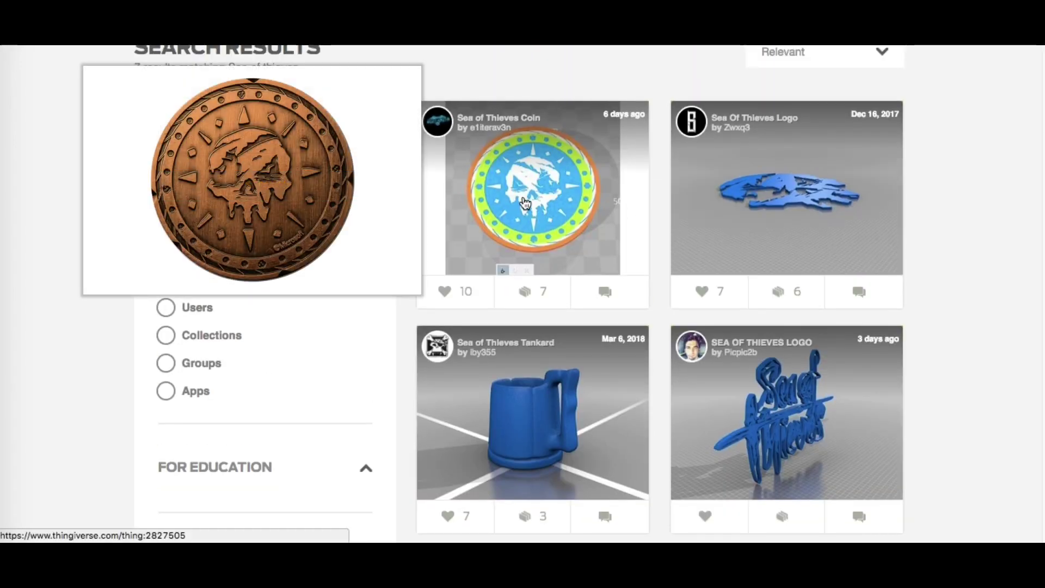
Step: Open the Sea of Thieves Coin page and view its bronze photo and blue 3D preview
{"action": "left_click", "coordinate": [535, 202]}
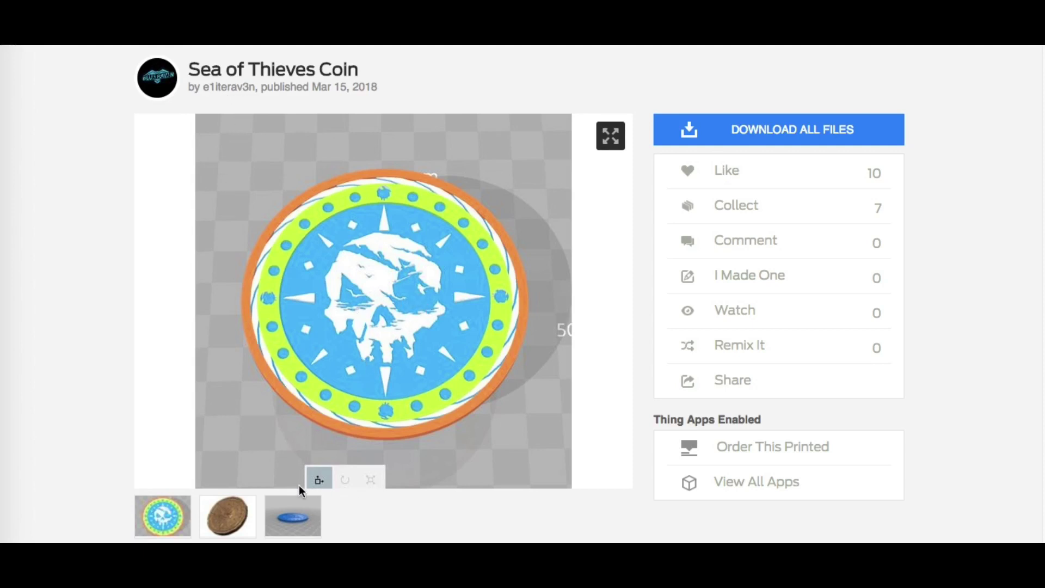
{"action": "left_click", "coordinate": [243, 515]}
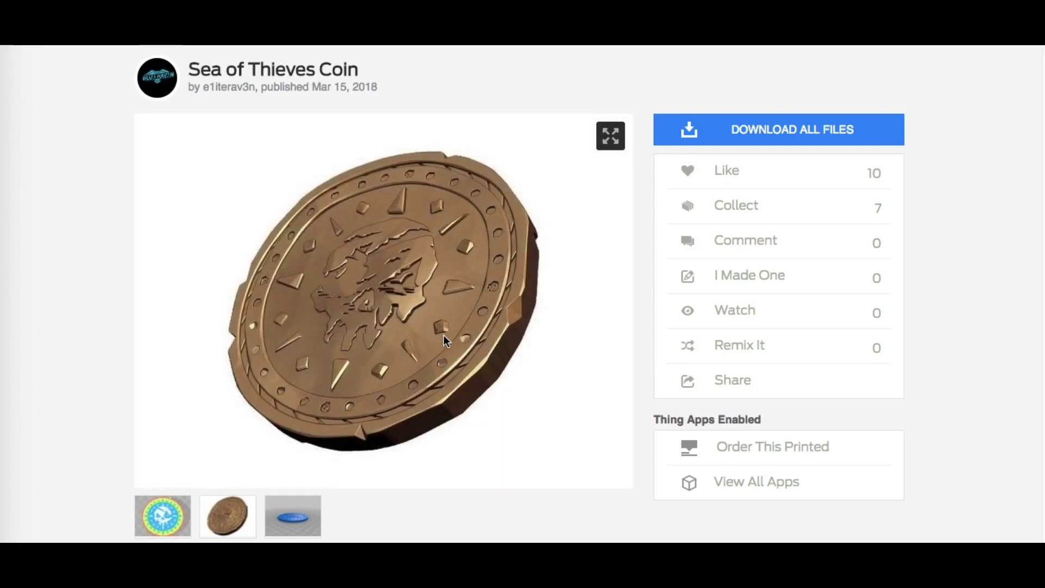
{"action": "left_click", "coordinate": [301, 522]}
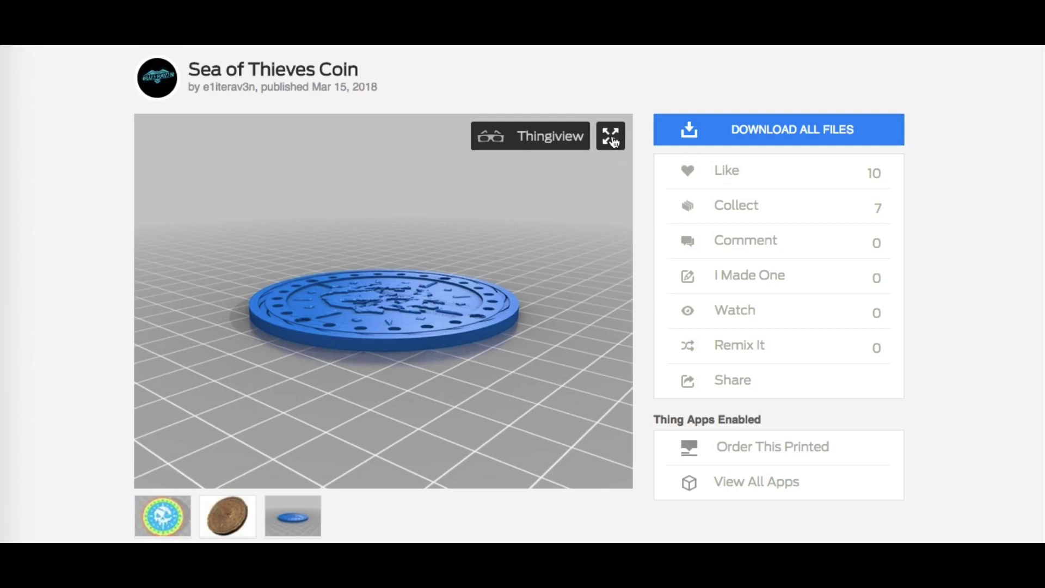
Step: Orbit and zoom the coin in the Thingview 3D viewer, including an edge-on view
{"action": "left_click", "coordinate": [553, 137]}
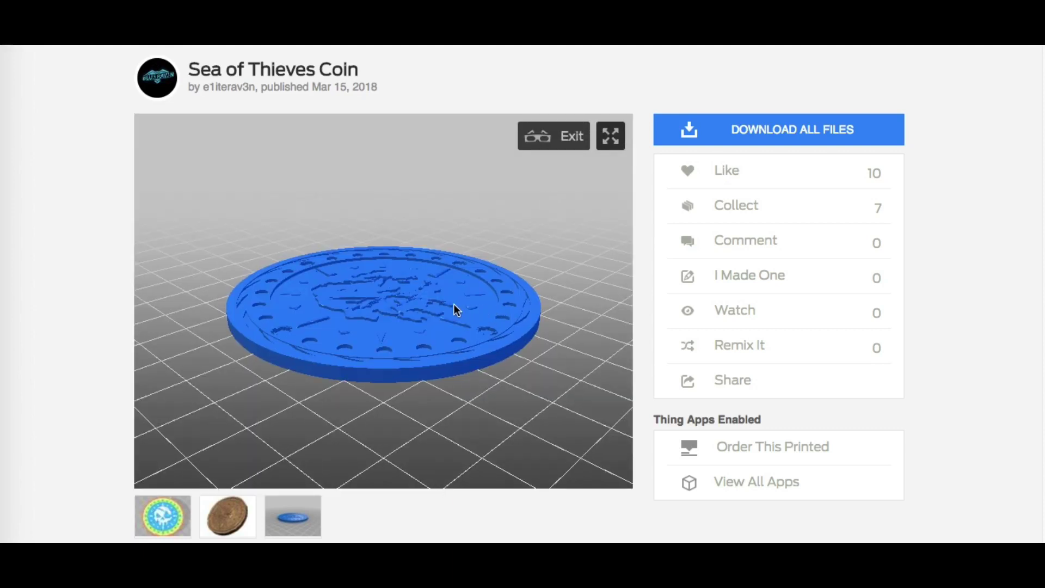
{"action": "left_click_drag", "start_coordinate": [457, 309], "coordinate": [471, 108]}
{"action": "scroll", "coordinate": [413, 292], "scroll_direction": "up", "scroll_amount": 5}
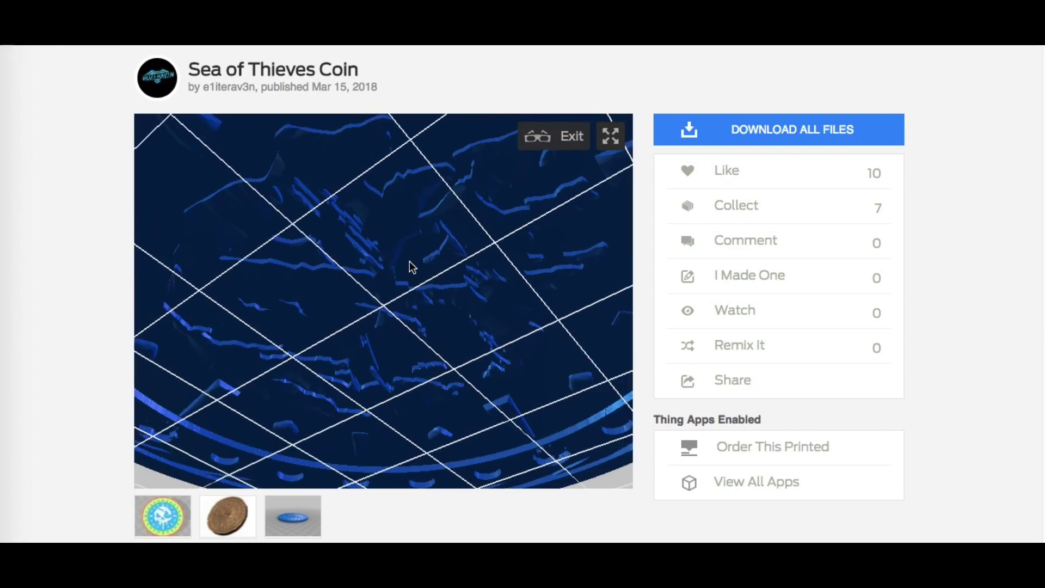
{"action": "left_click_drag", "start_coordinate": [412, 266], "coordinate": [477, 484]}
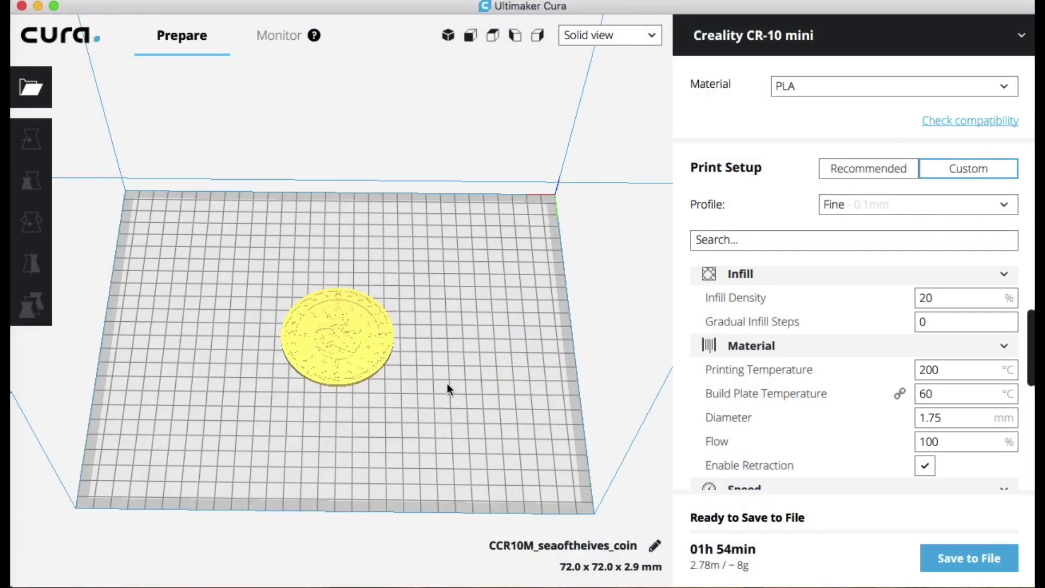
Step: Frame the build plate and select the coin, showing its X 0, Y 0, Z 0 position
{"action": "right_click_drag", "start_coordinate": [446, 383], "coordinate": [417, 257]}
{"action": "scroll", "coordinate": [413, 262], "scroll_direction": "up", "scroll_amount": 10}
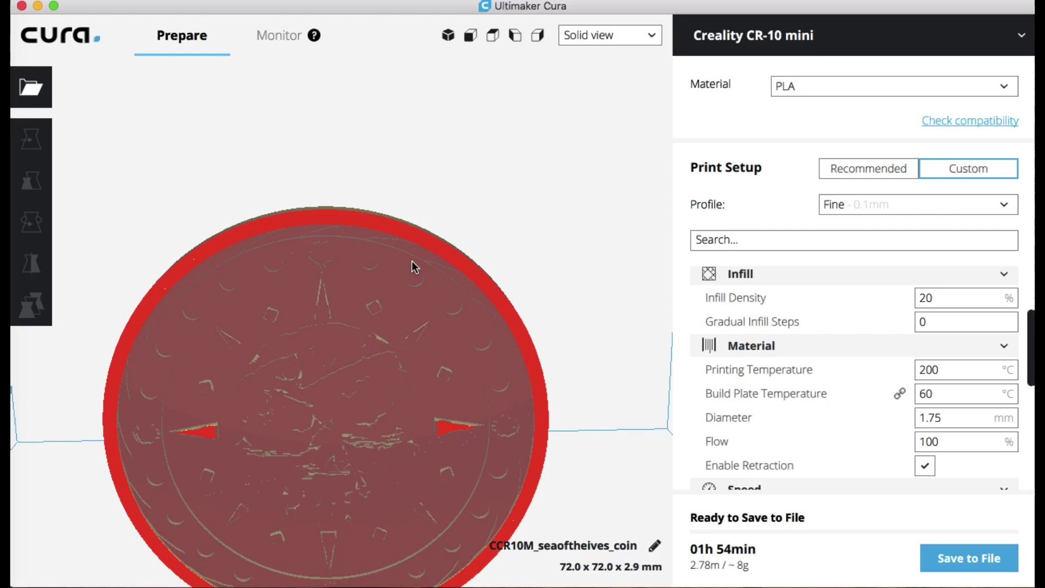
{"action": "scroll", "coordinate": [576, 310], "scroll_direction": "down", "scroll_amount": 10}
{"action": "right_click_drag", "start_coordinate": [577, 310], "coordinate": [445, 439]}
{"action": "scroll", "coordinate": [428, 391], "scroll_direction": "up", "scroll_amount": 8}
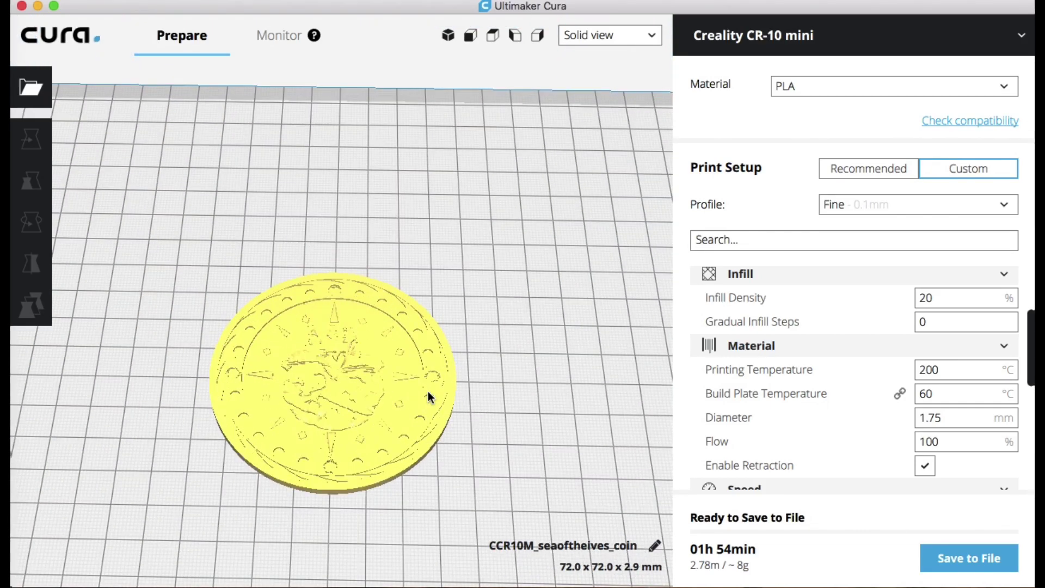
{"action": "scroll", "coordinate": [430, 391], "scroll_direction": "down", "scroll_amount": 1}
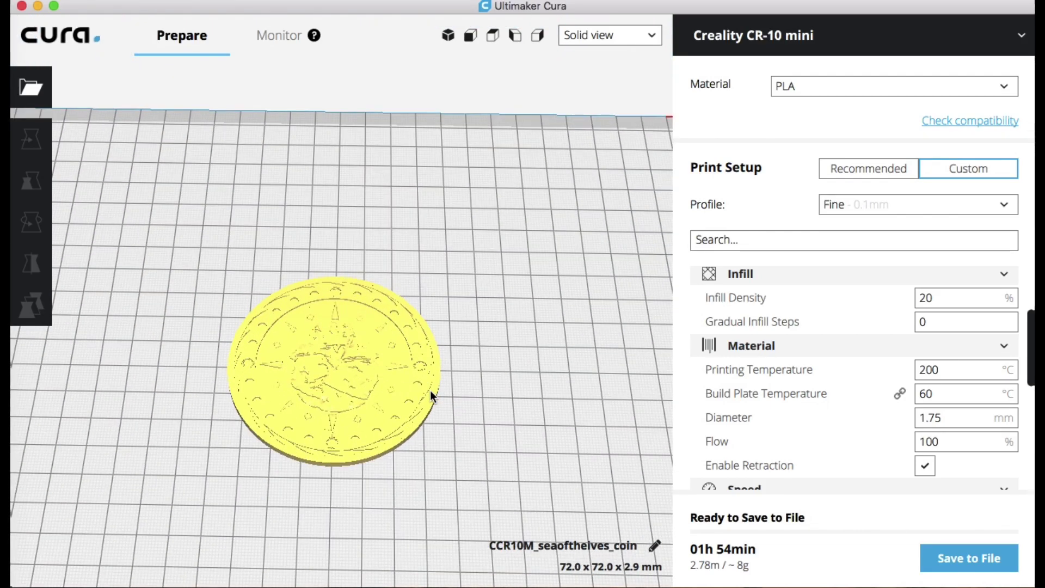
{"action": "left_click", "coordinate": [327, 361]}
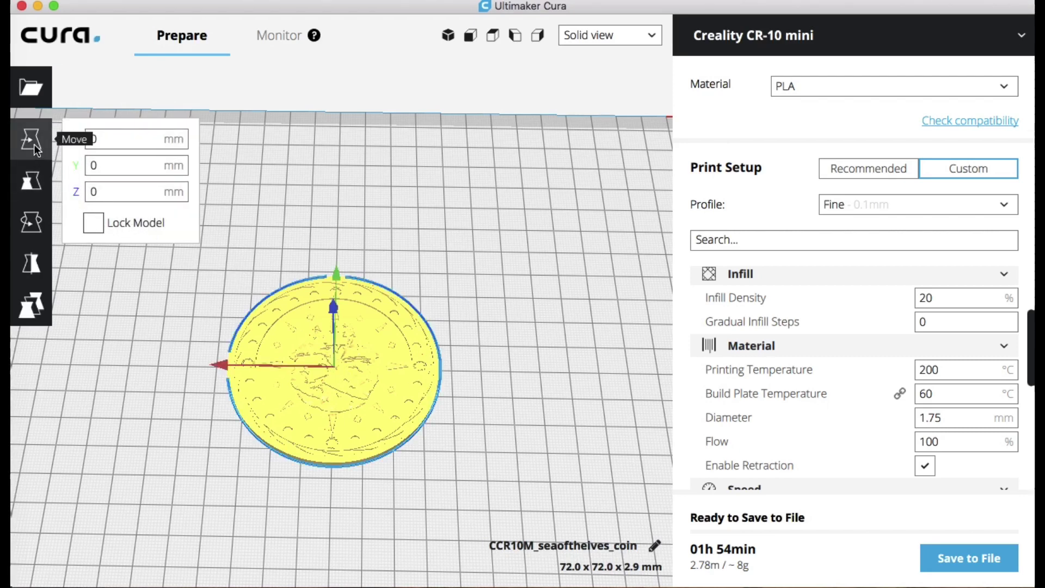
Step: Scale the coin non-uniformly to 50 mm X, 50 mm Y and 5 mm Z
{"action": "left_click", "coordinate": [31, 181]}
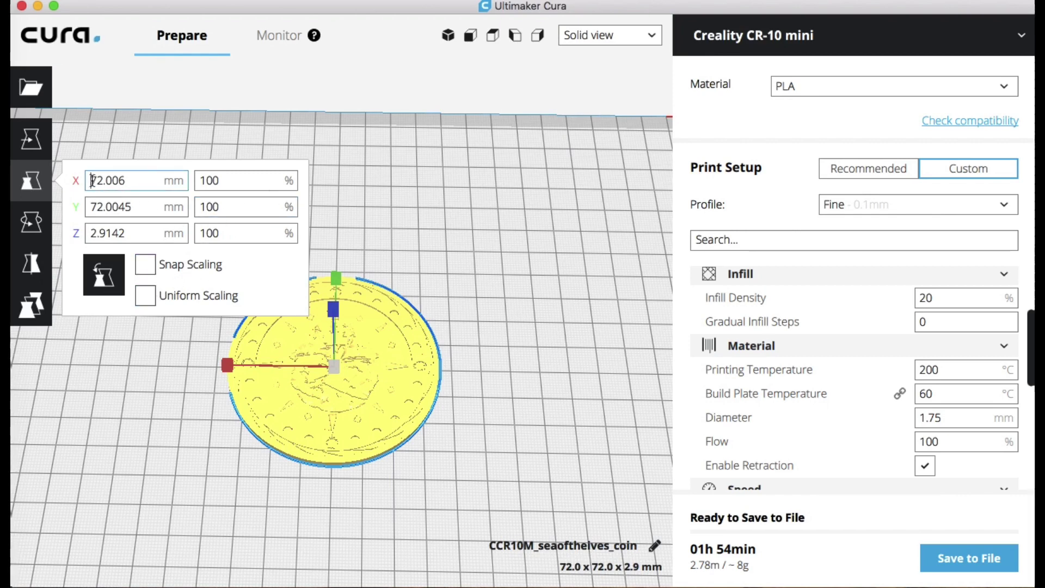
{"action": "left_click_drag", "start_coordinate": [90, 181], "coordinate": [126, 181]}
{"action": "type", "text": "50"}
{"action": "double_click", "coordinate": [140, 206]}
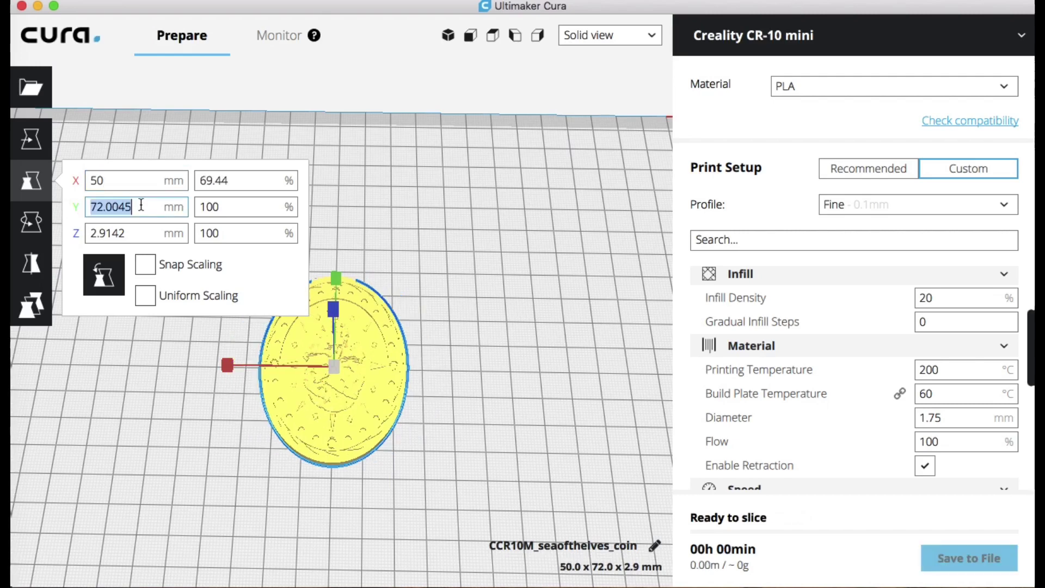
{"action": "type", "text": "50"}
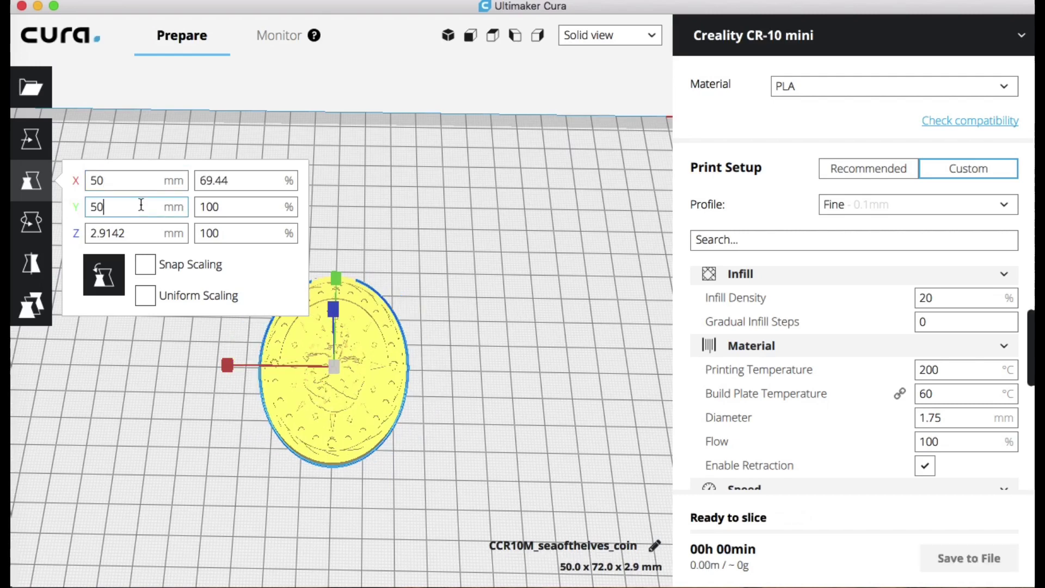
{"action": "key", "text": "Tab"}
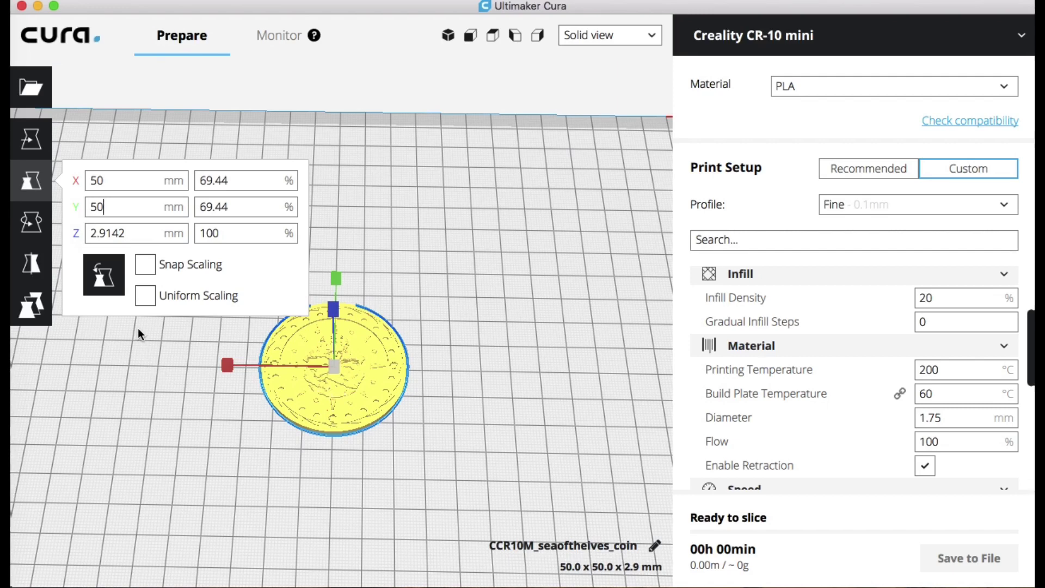
{"action": "left_click", "coordinate": [128, 233]}
{"action": "left_click_drag", "start_coordinate": [128, 233], "coordinate": [83, 229]}
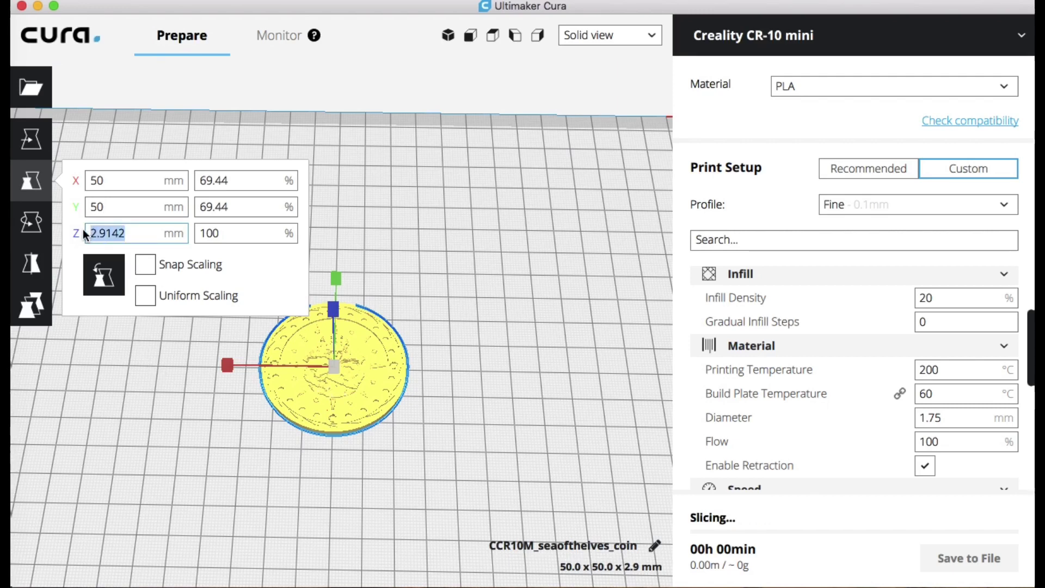
{"action": "type", "text": "5"}
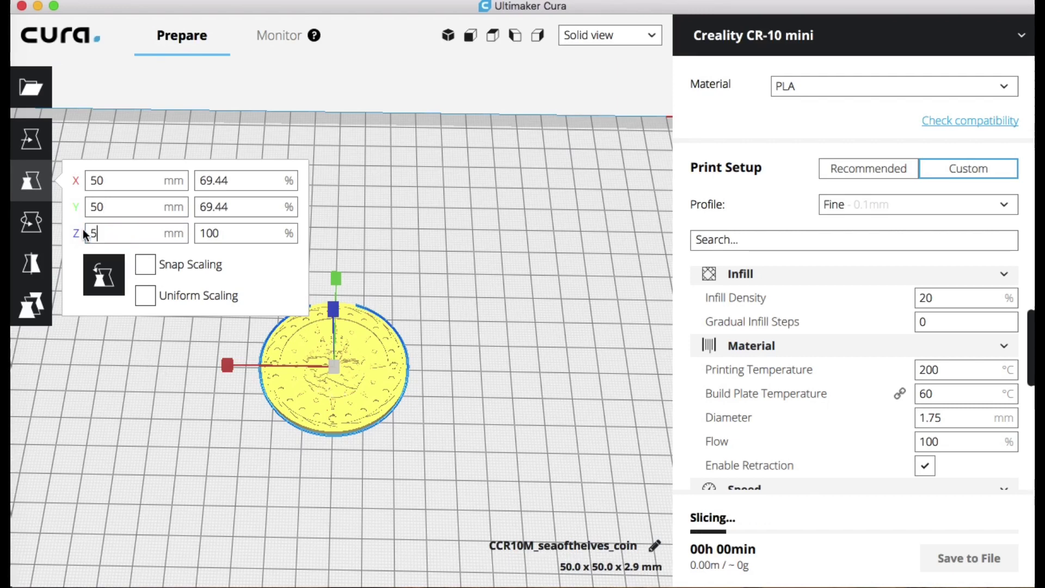
{"action": "key", "text": "Return"}
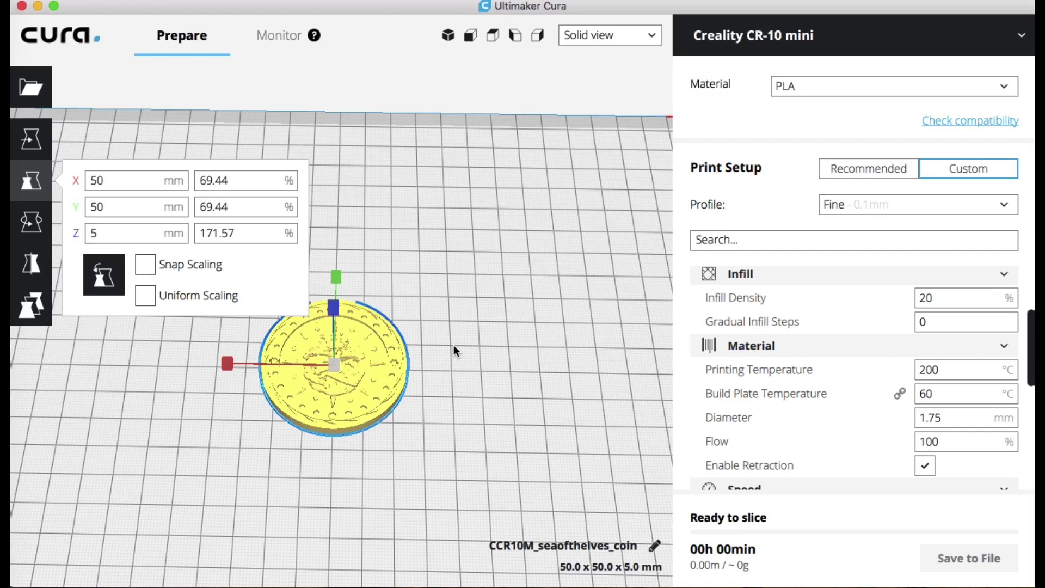
Step: Orbit around the scaled coin to inspect it from above and underneath
{"action": "right_click_drag", "start_coordinate": [453, 345], "coordinate": [452, 329]}
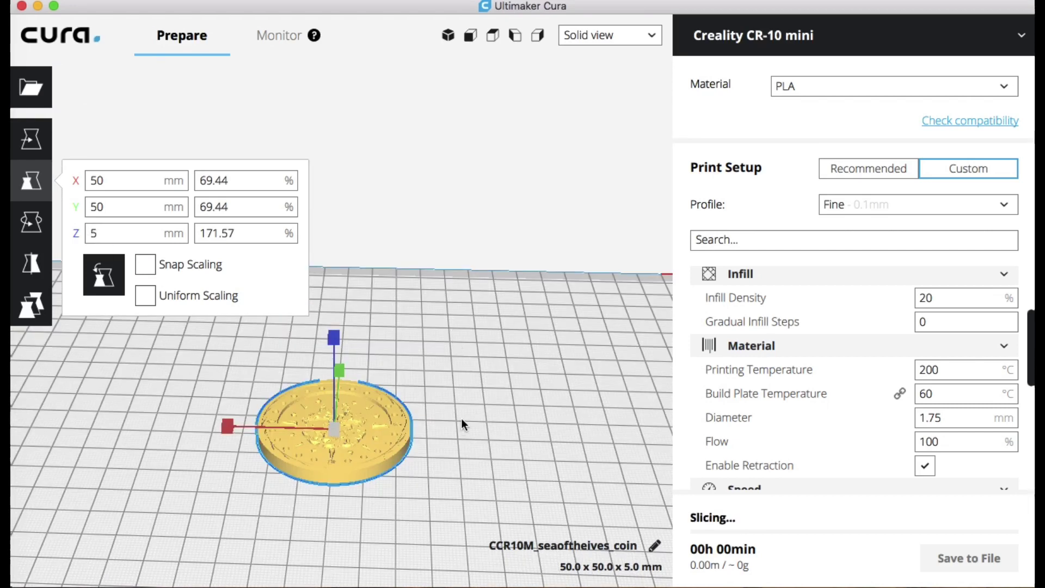
{"action": "right_click_drag", "start_coordinate": [462, 425], "coordinate": [465, 471]}
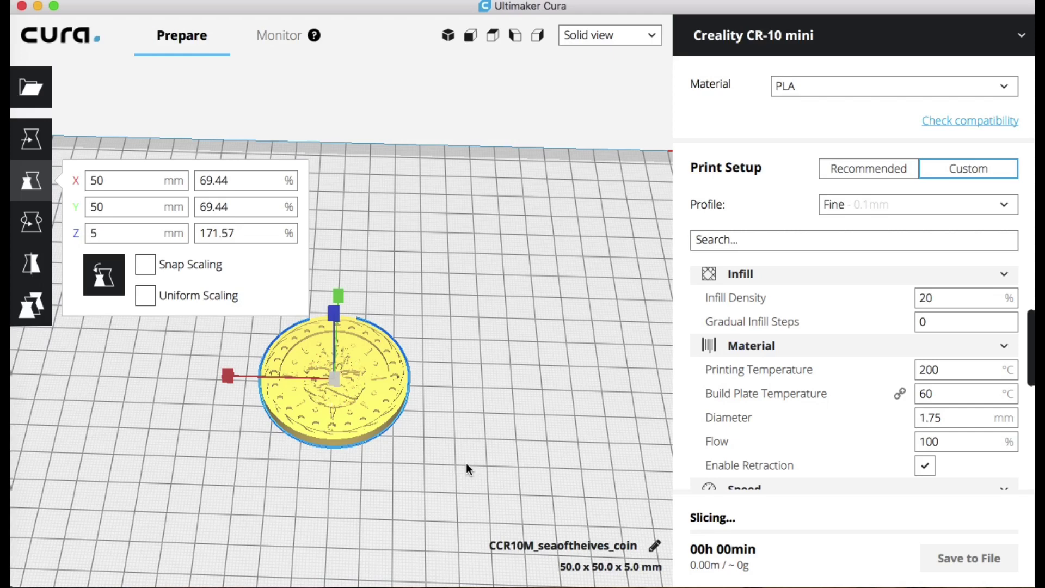
{"action": "mouse_move", "coordinate": [457, 430]}
{"action": "right_mouse_down"}
{"action": "mouse_move", "coordinate": [445, 271]}
{"action": "mouse_move", "coordinate": [447, 440]}
{"action": "right_mouse_up"}
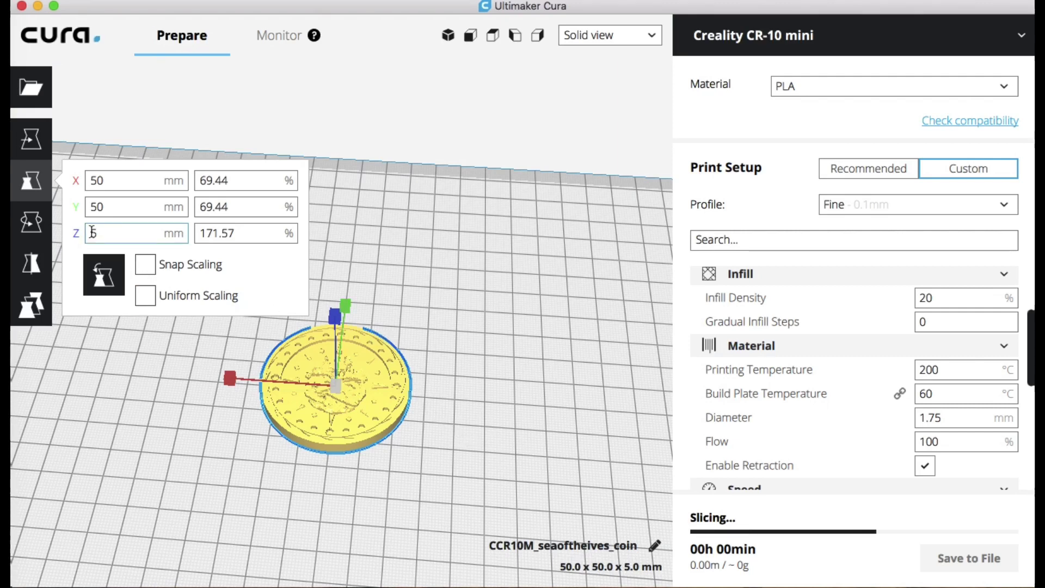
Step: Set the coin's Z position to -2.5 mm so half sinks below the plate
{"action": "left_click", "coordinate": [40, 144]}
{"action": "left_click", "coordinate": [91, 191]}
{"action": "double_click", "coordinate": [90, 191]}
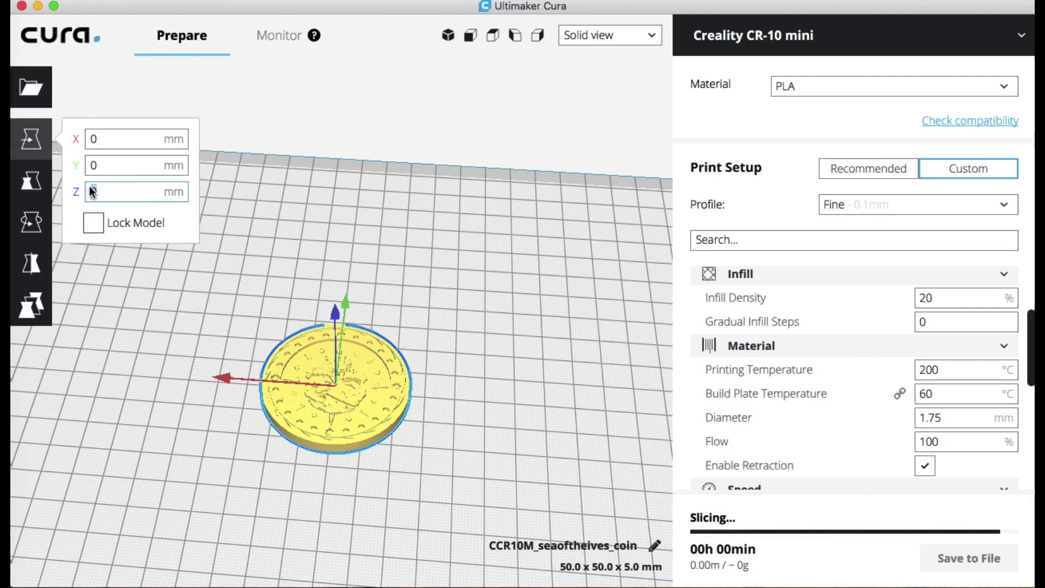
{"action": "type", "text": "2"}
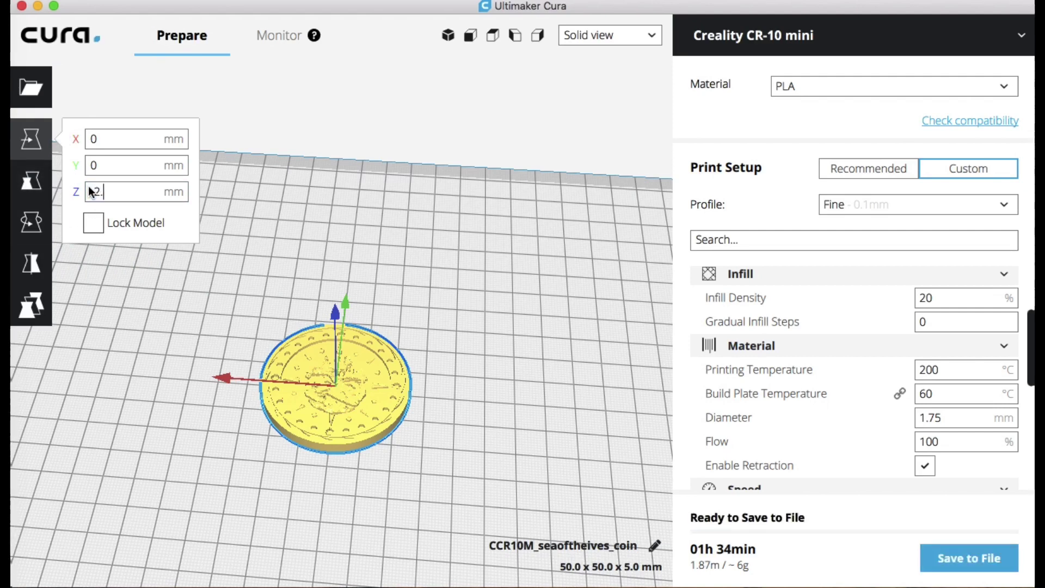
{"action": "type", "text": ".5"}
{"action": "key", "text": "Return"}
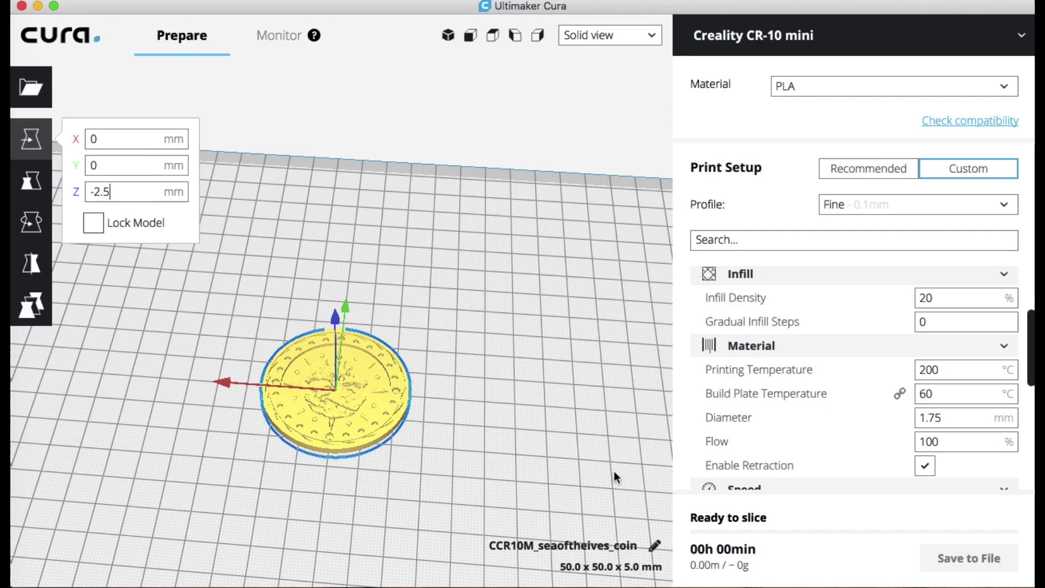
{"action": "right_click_drag", "start_coordinate": [544, 385], "coordinate": [538, 369]}
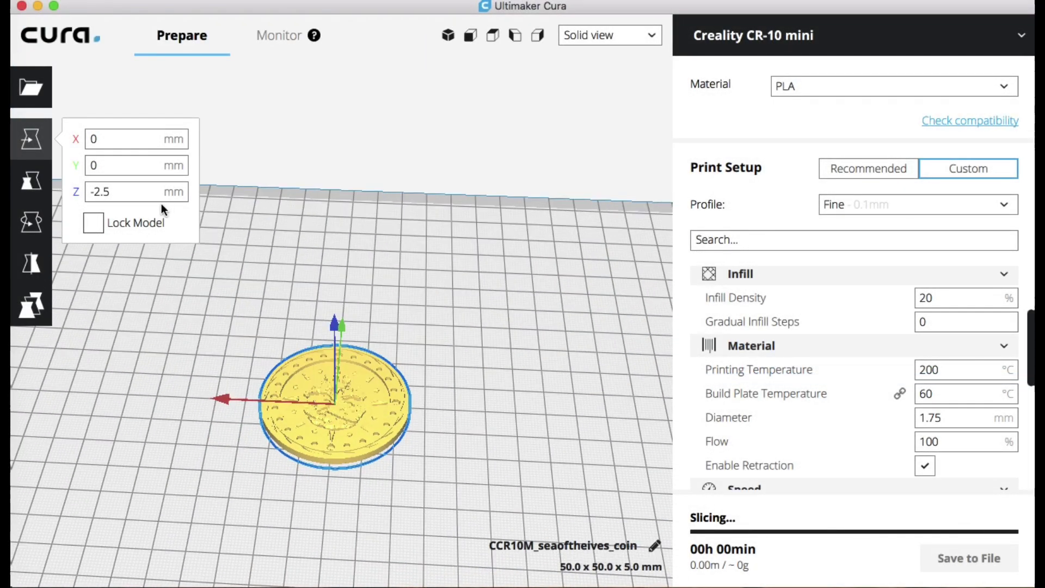
Step: Multiply the coin to add one copy
{"action": "right_click", "coordinate": [352, 381]}
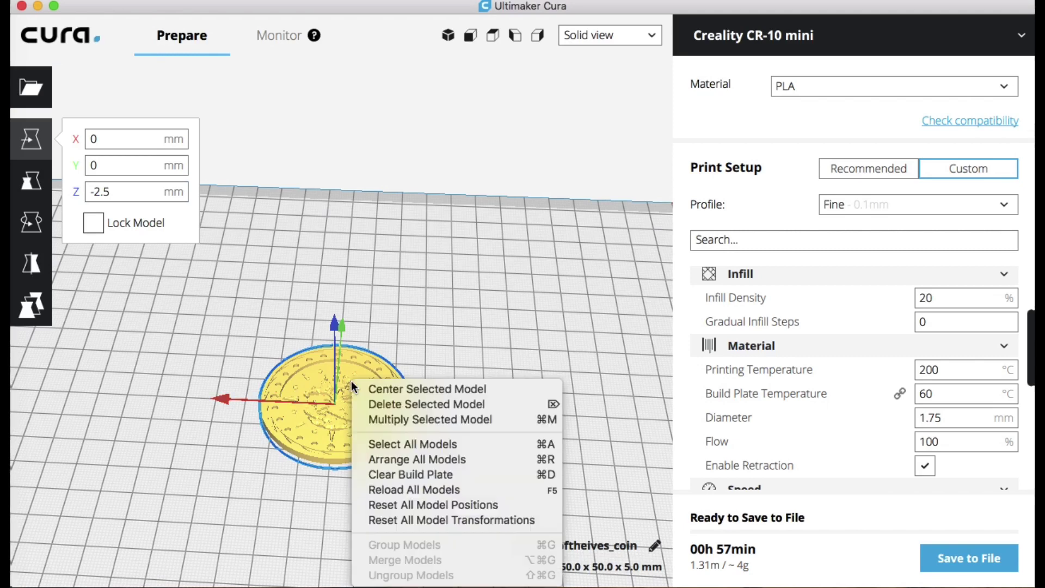
{"action": "left_click", "coordinate": [398, 418]}
{"action": "left_click", "coordinate": [537, 307]}
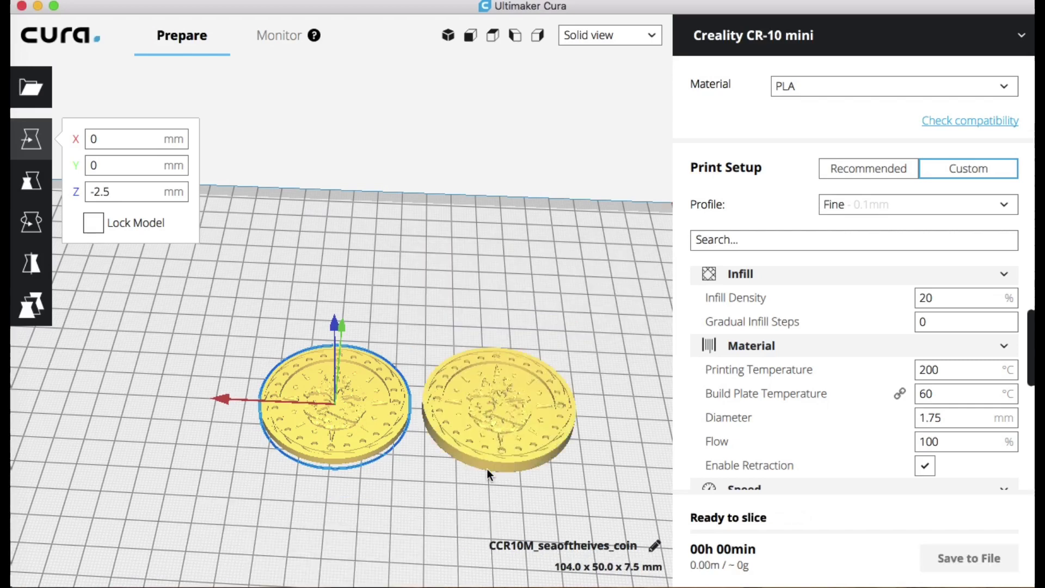
Step: Sink the second coin to Z -2.5 mm
{"action": "right_click_drag", "start_coordinate": [617, 410], "coordinate": [615, 454]}
{"action": "left_click", "coordinate": [511, 424]}
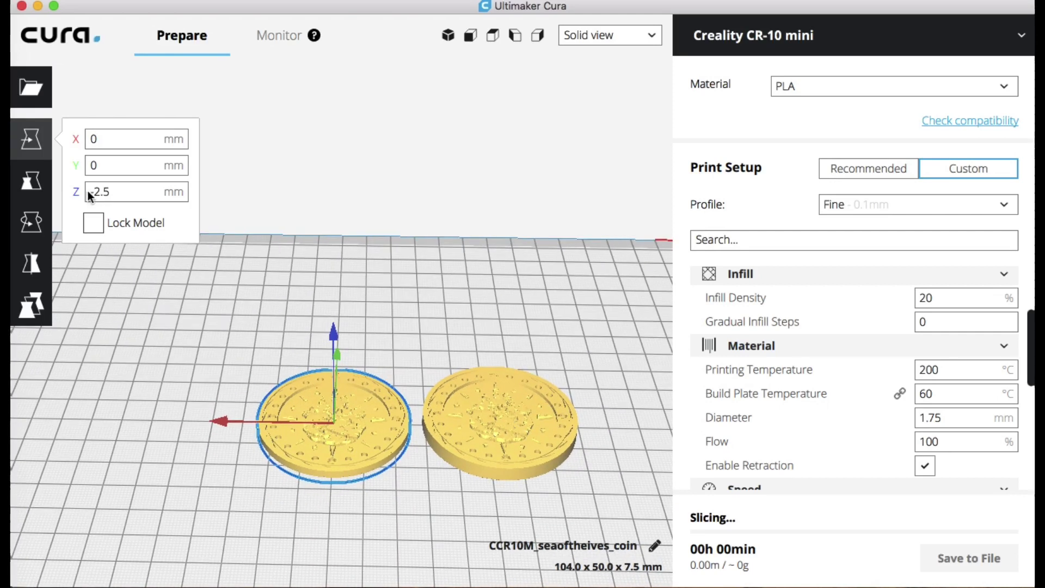
{"action": "left_click", "coordinate": [106, 191]}
{"action": "left_click_drag", "start_coordinate": [95, 191], "coordinate": [87, 191]}
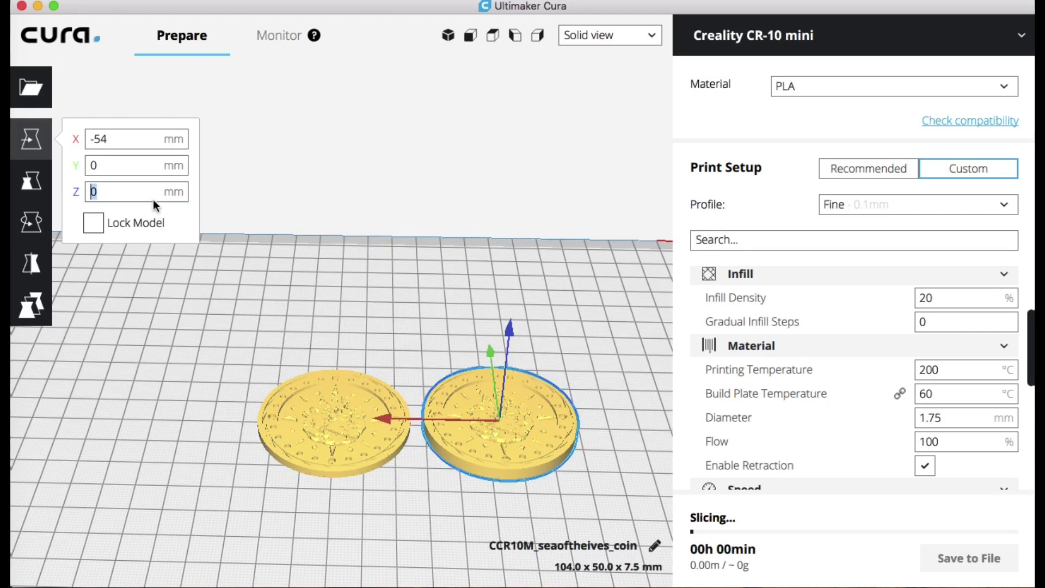
{"action": "type", "text": "-2.5"}
{"action": "key", "text": "Return"}
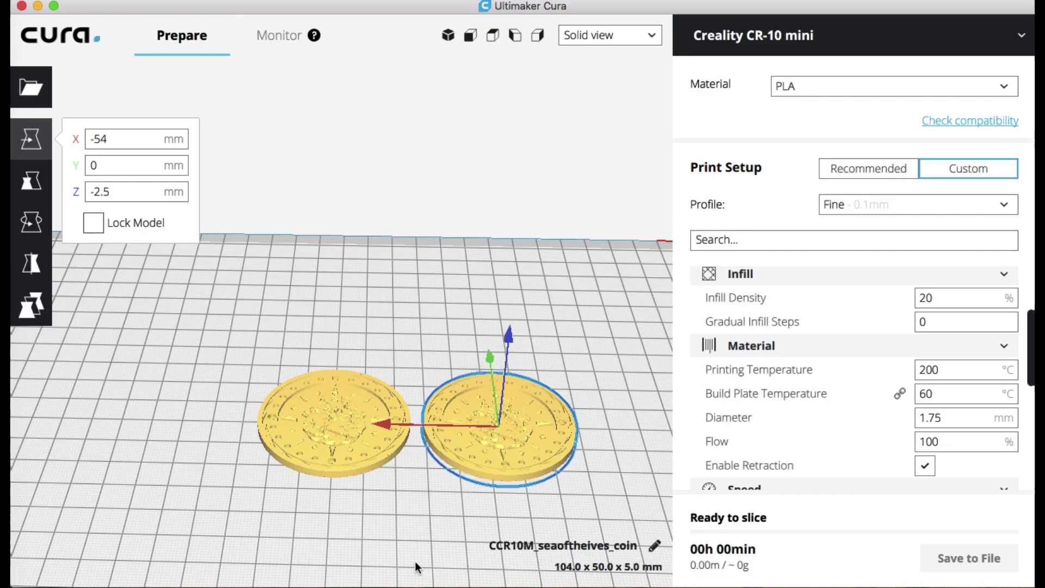
Step: Slide both coins along X so they sit side by side on the plate
{"action": "scroll", "coordinate": [413, 515], "scroll_direction": "down", "scroll_amount": 5}
{"action": "left_click", "coordinate": [327, 378]}
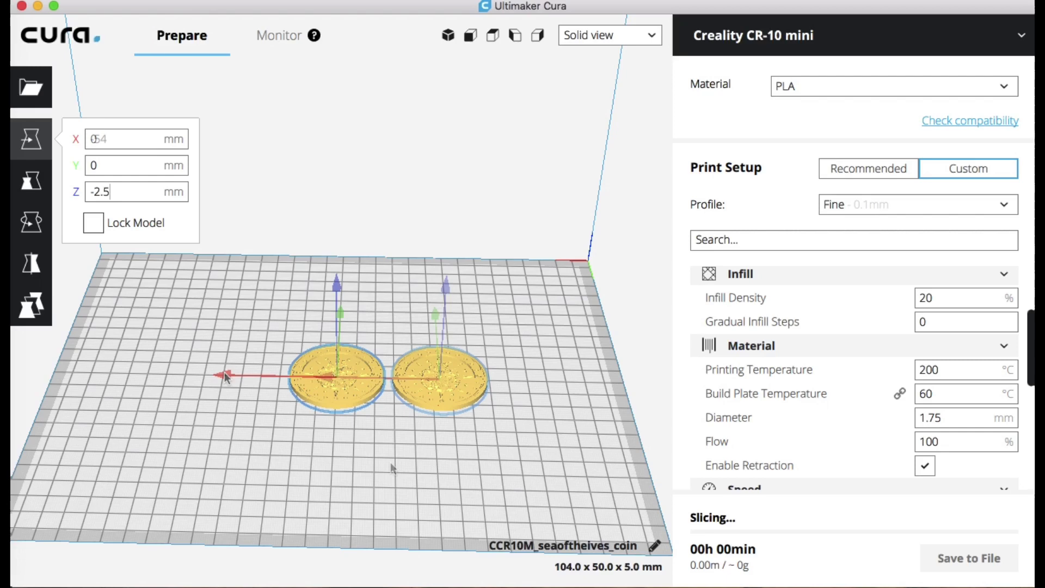
{"action": "left_click_drag", "start_coordinate": [205, 371], "coordinate": [158, 371]}
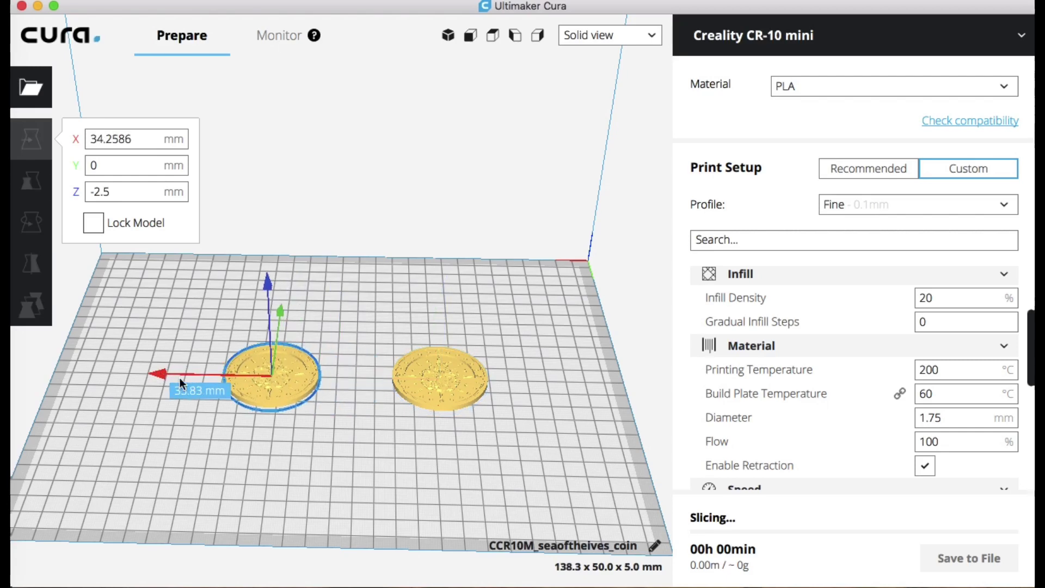
{"action": "left_click", "coordinate": [440, 379]}
{"action": "left_click_drag", "start_coordinate": [326, 373], "coordinate": [265, 372]}
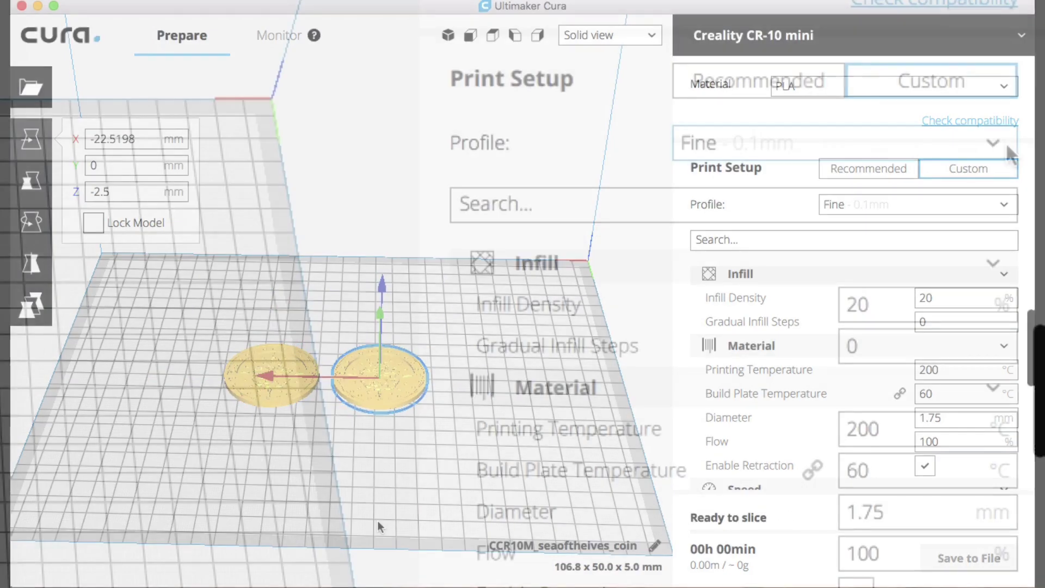
Step: Keep the Fine 0.1mm profile and set Infill Density to 50%
{"action": "left_click", "coordinate": [1006, 205]}
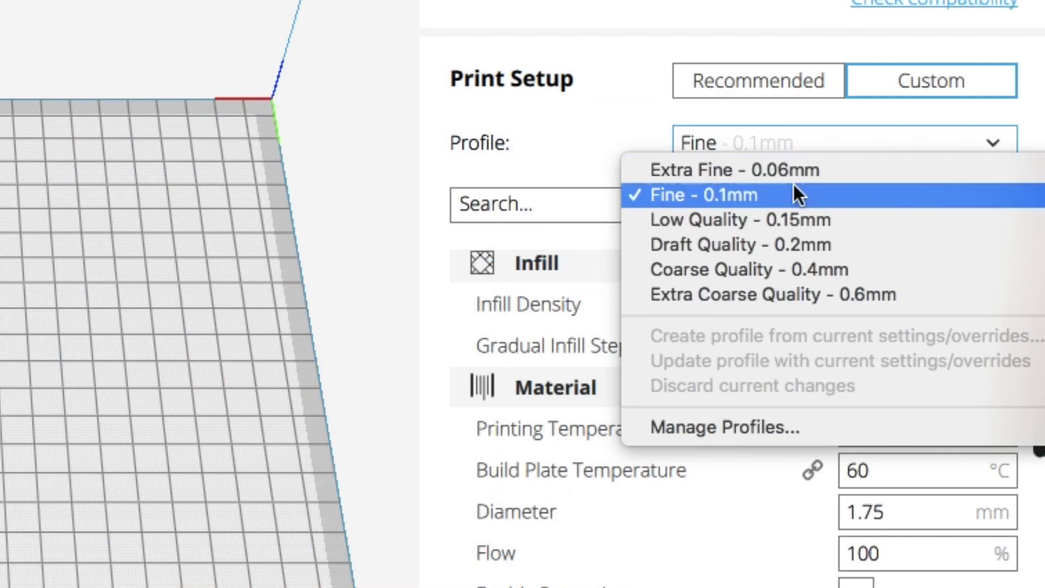
{"action": "left_click", "coordinate": [761, 196]}
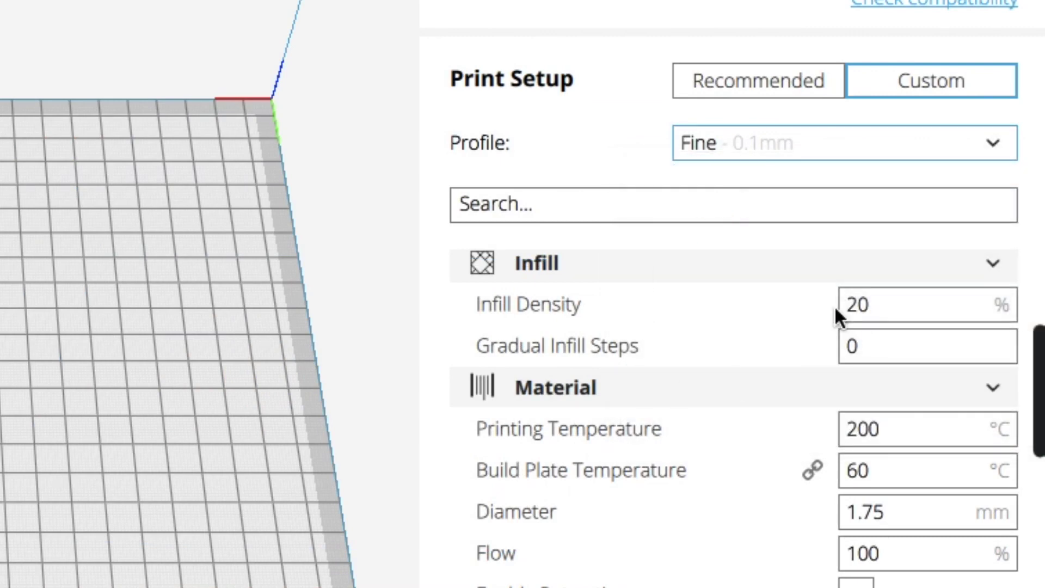
{"action": "left_click", "coordinate": [857, 306]}
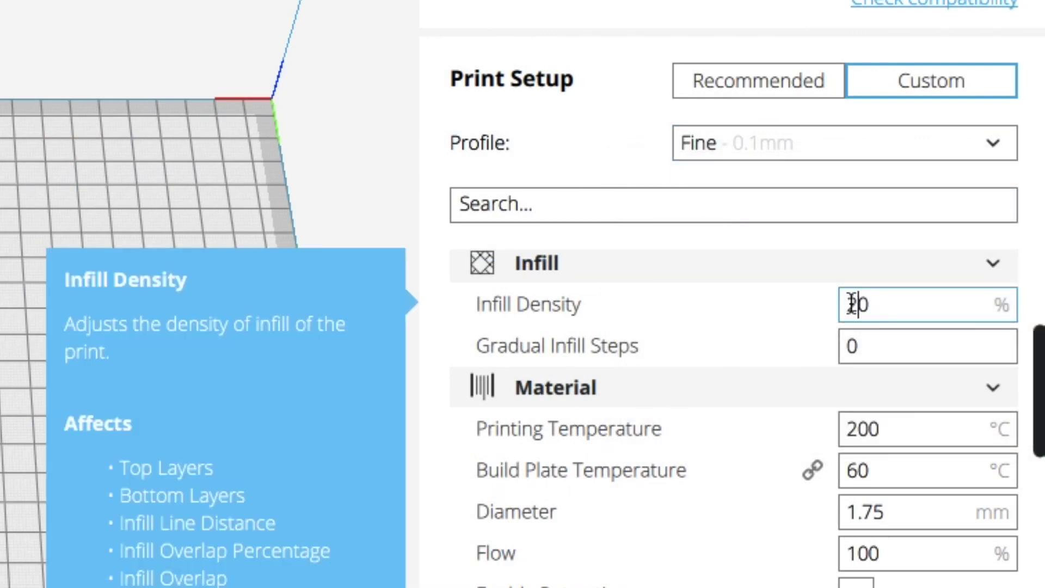
{"action": "left_click_drag", "start_coordinate": [857, 305], "coordinate": [848, 305]}
{"action": "key", "text": "BackSpace"}
{"action": "type", "text": "5"}
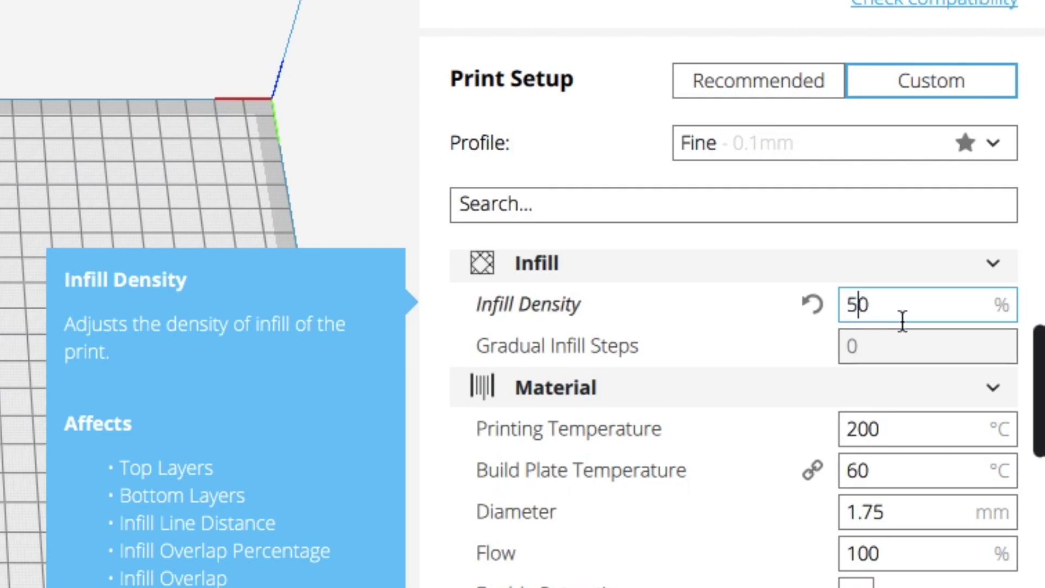
Step: Change the Printing Temperature to 205 °C
{"action": "scroll", "coordinate": [775, 375], "scroll_direction": "down", "scroll_amount": 1}
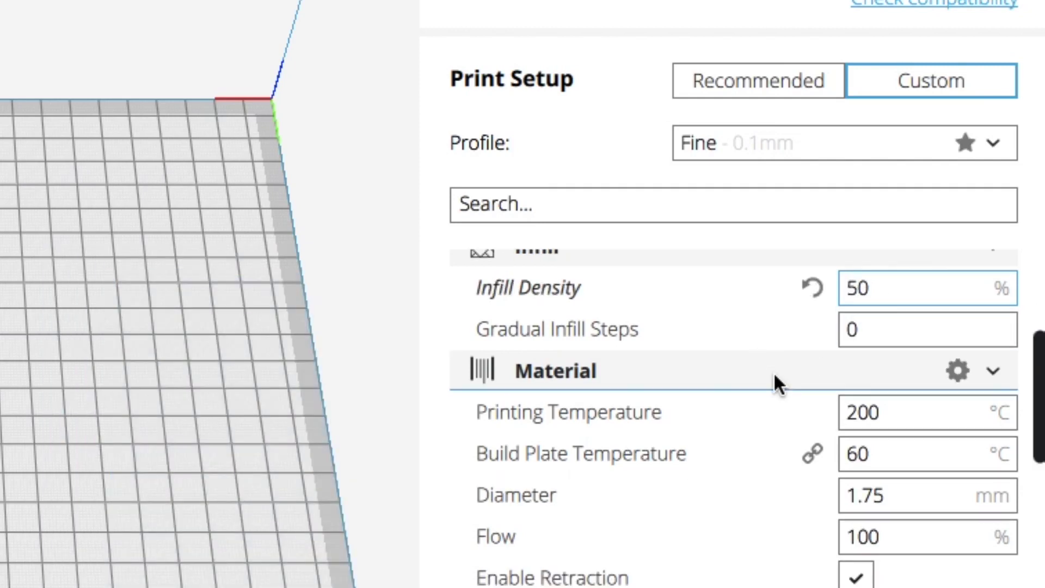
{"action": "scroll", "coordinate": [771, 417], "scroll_direction": "down", "scroll_amount": 1}
{"action": "scroll", "coordinate": [771, 420], "scroll_direction": "down", "scroll_amount": 1}
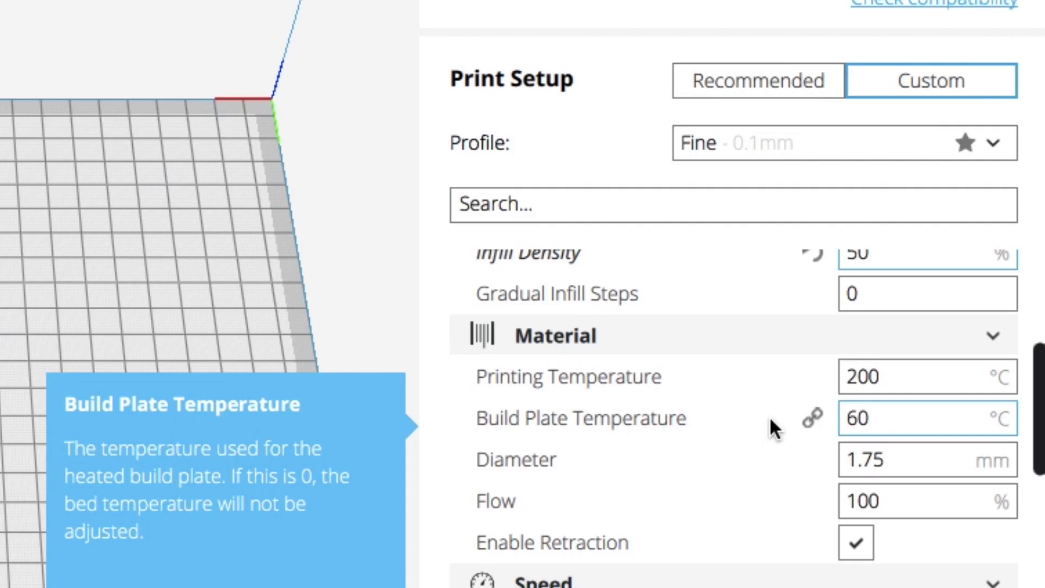
{"action": "left_click_drag", "start_coordinate": [847, 377], "coordinate": [870, 376]}
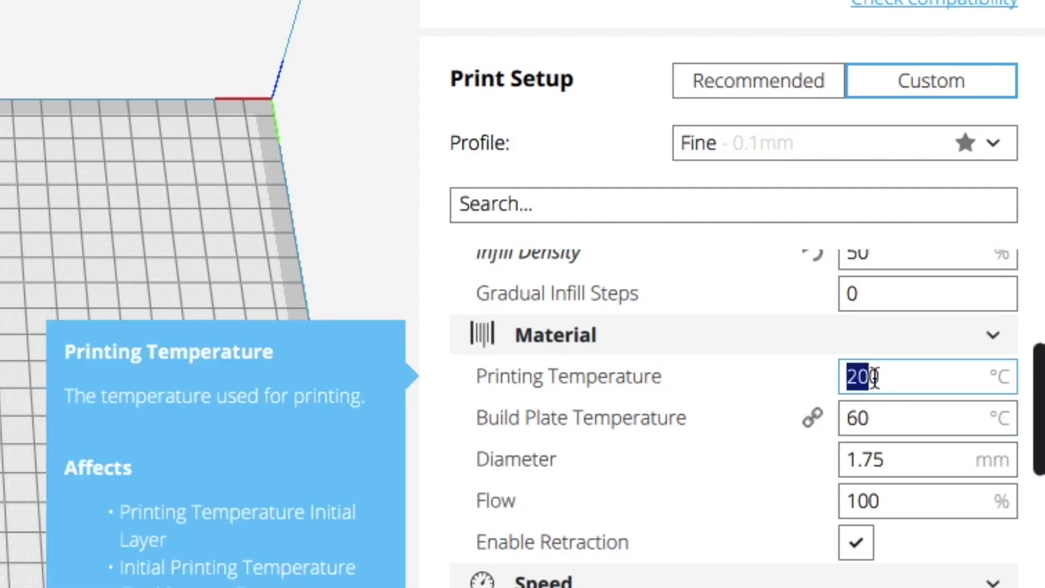
{"action": "left_click", "coordinate": [882, 377]}
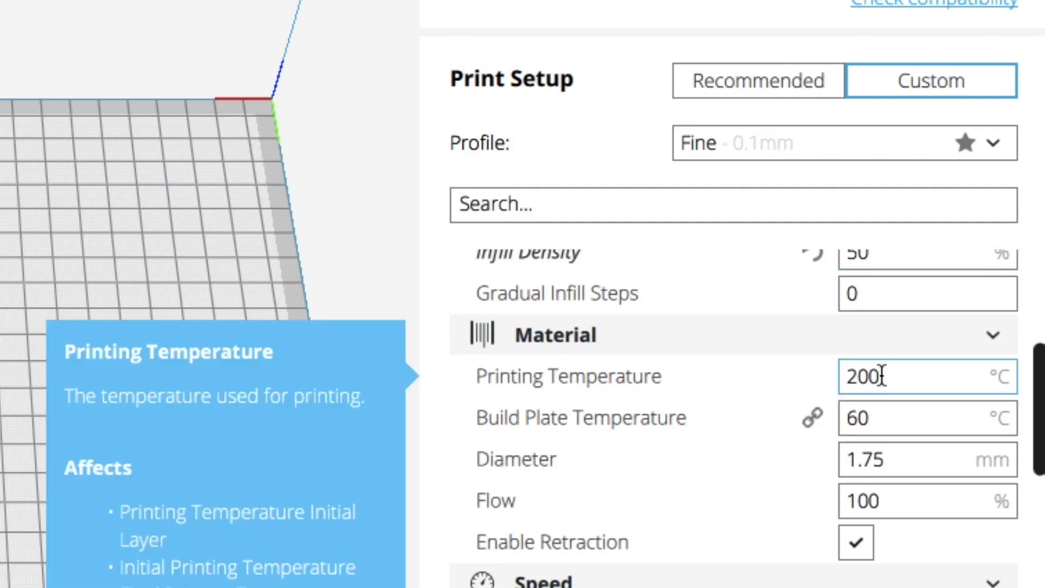
{"action": "key", "text": "BackSpace"}
{"action": "type", "text": "5"}
{"action": "mouse_move", "coordinate": [753, 433]}
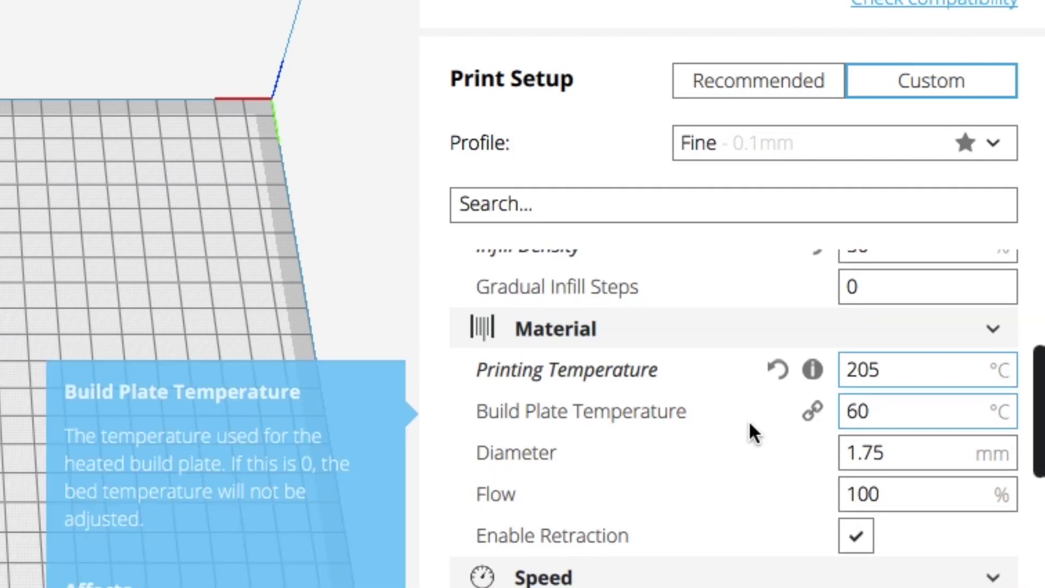
{"action": "scroll", "coordinate": [750, 431], "scroll_direction": "down", "scroll_amount": 2}
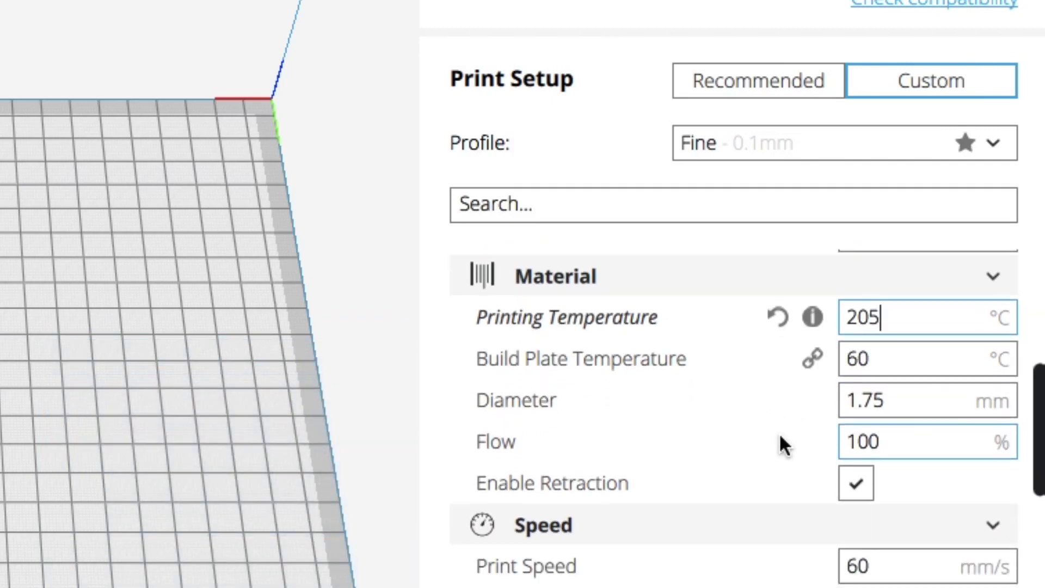
{"action": "scroll", "coordinate": [781, 435], "scroll_direction": "down", "scroll_amount": 3}
Step: Set Print Speed to 30 mm/s
{"action": "scroll", "coordinate": [790, 446], "scroll_direction": "down", "scroll_amount": 1}
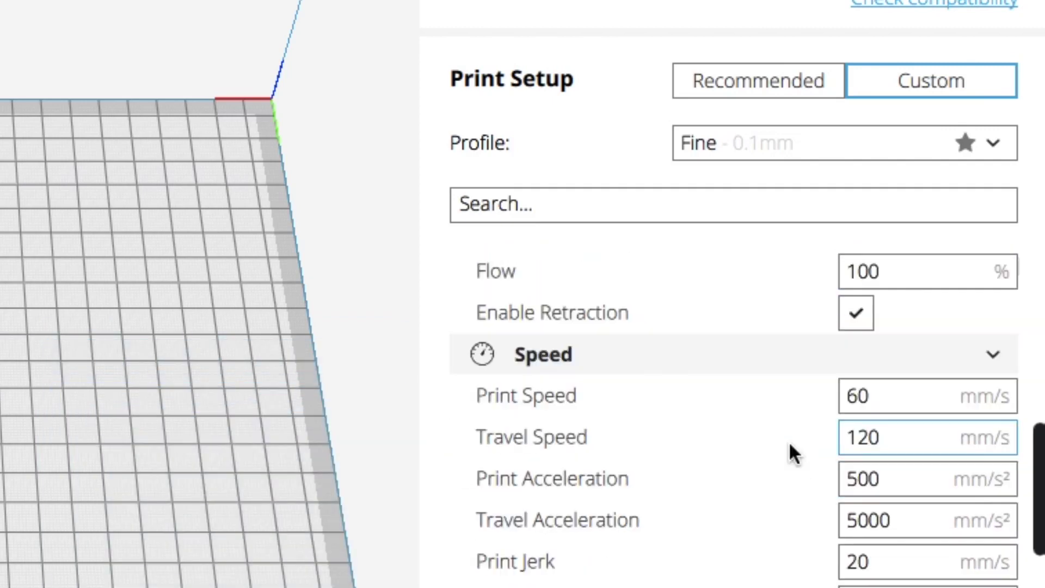
{"action": "scroll", "coordinate": [790, 445], "scroll_direction": "down", "scroll_amount": 1}
{"action": "double_click", "coordinate": [857, 368]}
{"action": "left_click", "coordinate": [842, 368]}
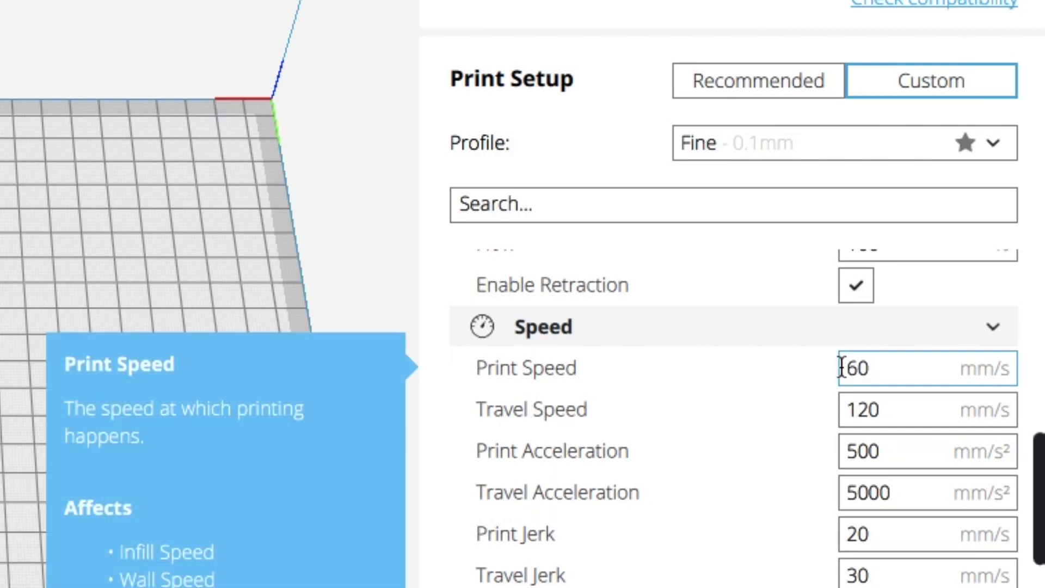
{"action": "left_click_drag", "start_coordinate": [843, 368], "coordinate": [873, 368]}
{"action": "type", "text": "3"}
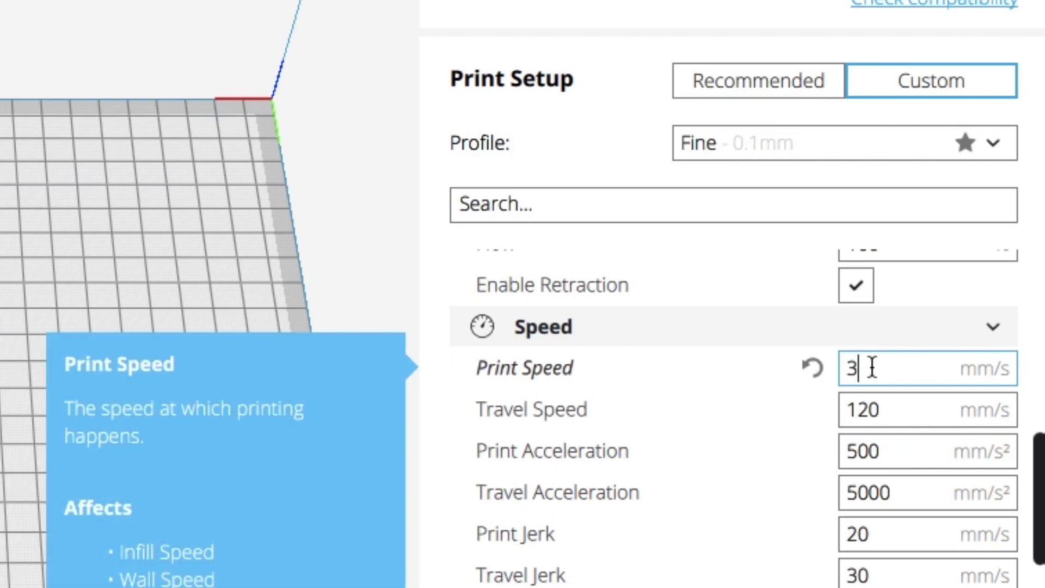
{"action": "type", "text": "0"}
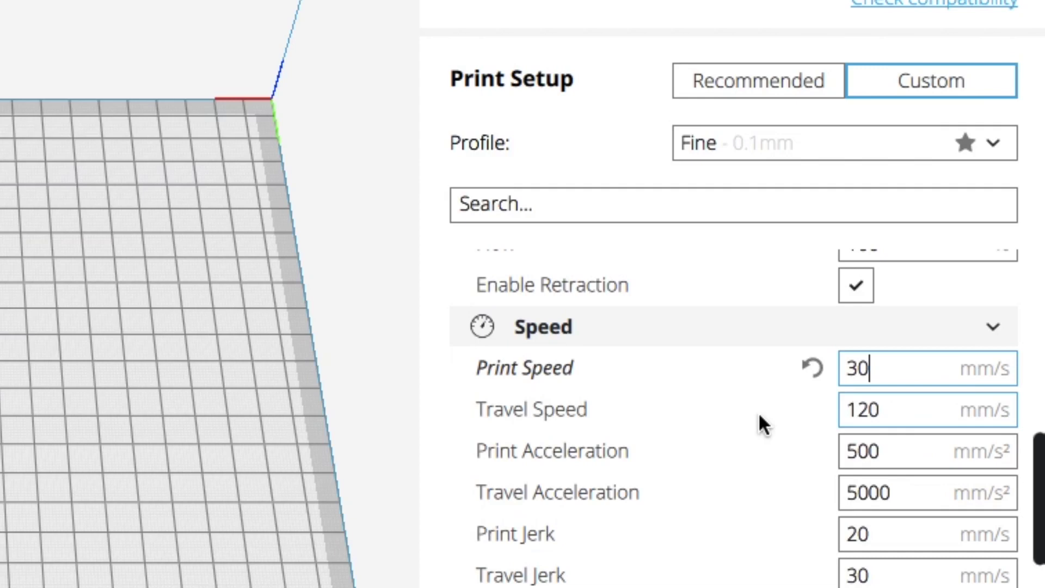
Step: Set Print Acceleration to 200 mm/s² and Travel Acceleration to 2000 mm/s²
{"action": "scroll", "coordinate": [759, 415], "scroll_direction": "down", "scroll_amount": 2}
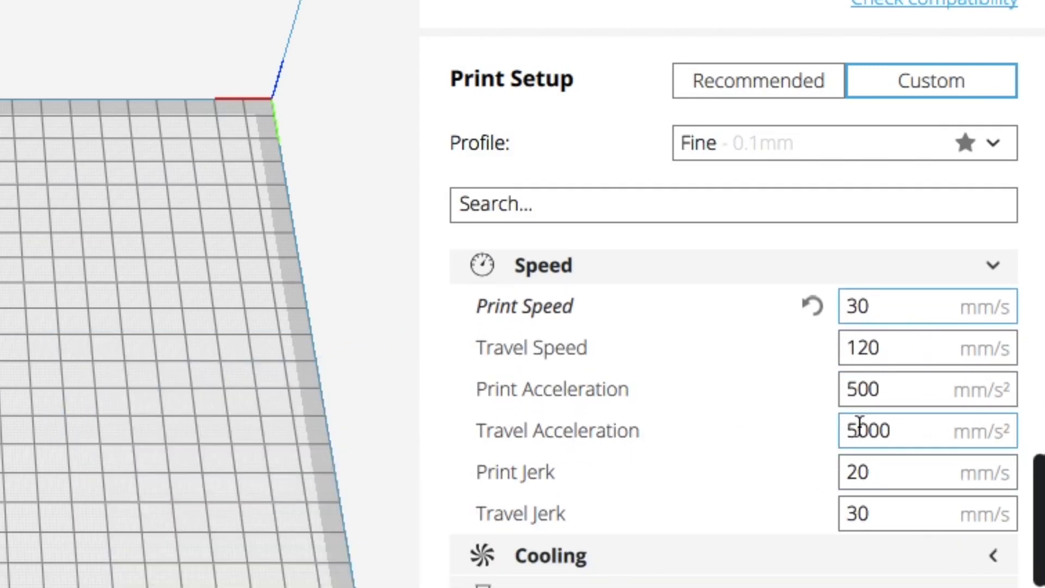
{"action": "mouse_move", "coordinate": [859, 389]}
{"action": "left_click", "coordinate": [854, 387]}
{"action": "left_click", "coordinate": [849, 389]}
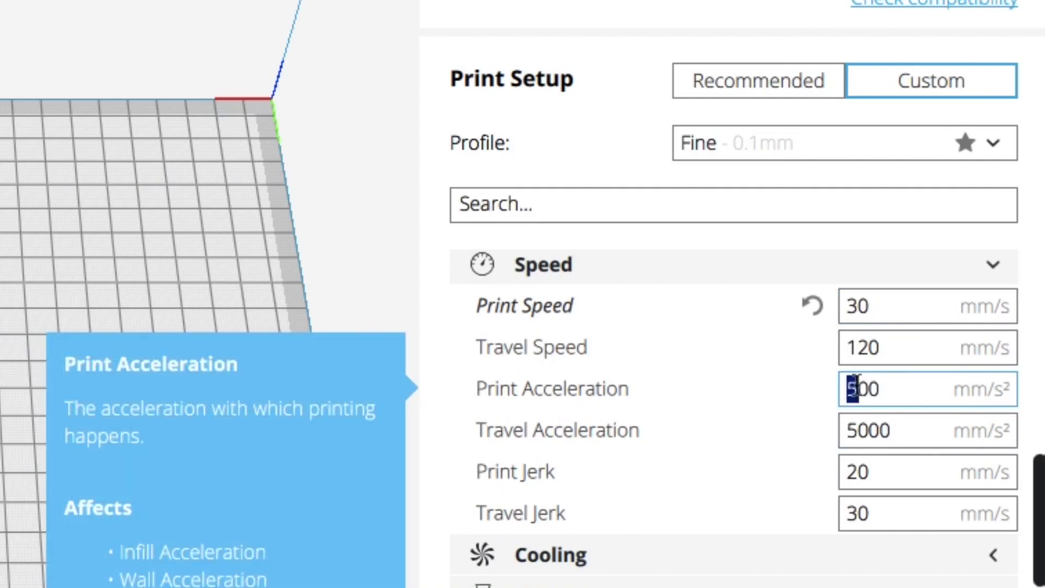
{"action": "left_click", "coordinate": [854, 430]}
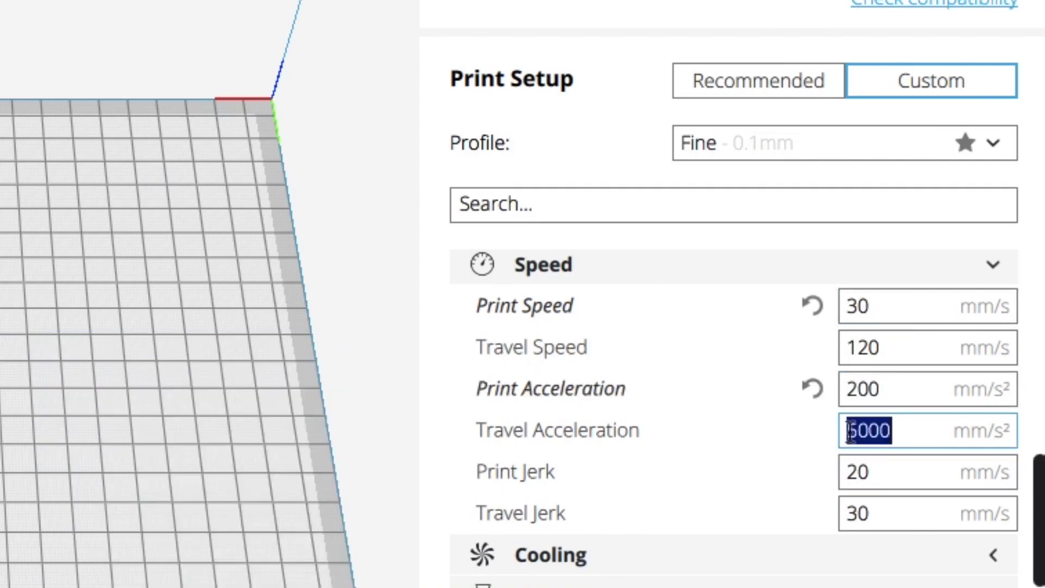
{"action": "left_click", "coordinate": [859, 430]}
{"action": "key", "text": "BackSpace"}
{"action": "type", "text": "2"}
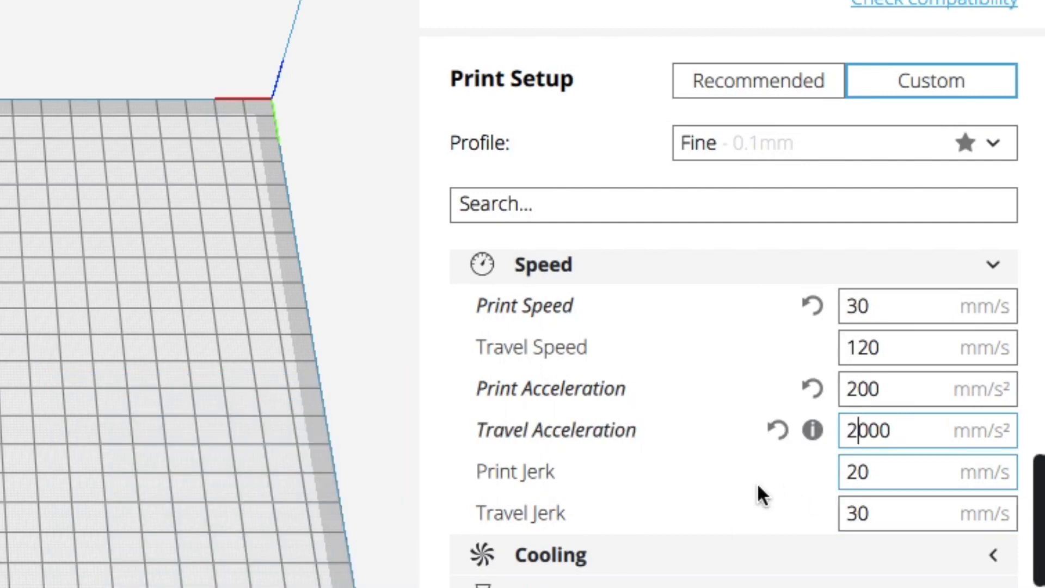
{"action": "scroll", "coordinate": [759, 490], "scroll_direction": "down", "scroll_amount": 1}
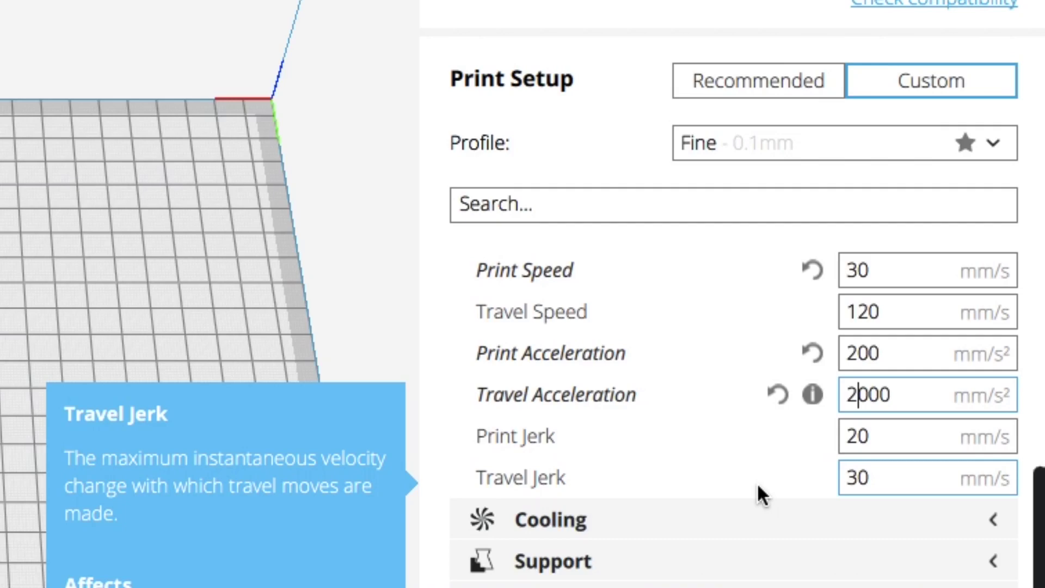
{"action": "scroll", "coordinate": [773, 478], "scroll_direction": "down", "scroll_amount": 1}
{"action": "scroll", "coordinate": [772, 473], "scroll_direction": "down", "scroll_amount": 3}
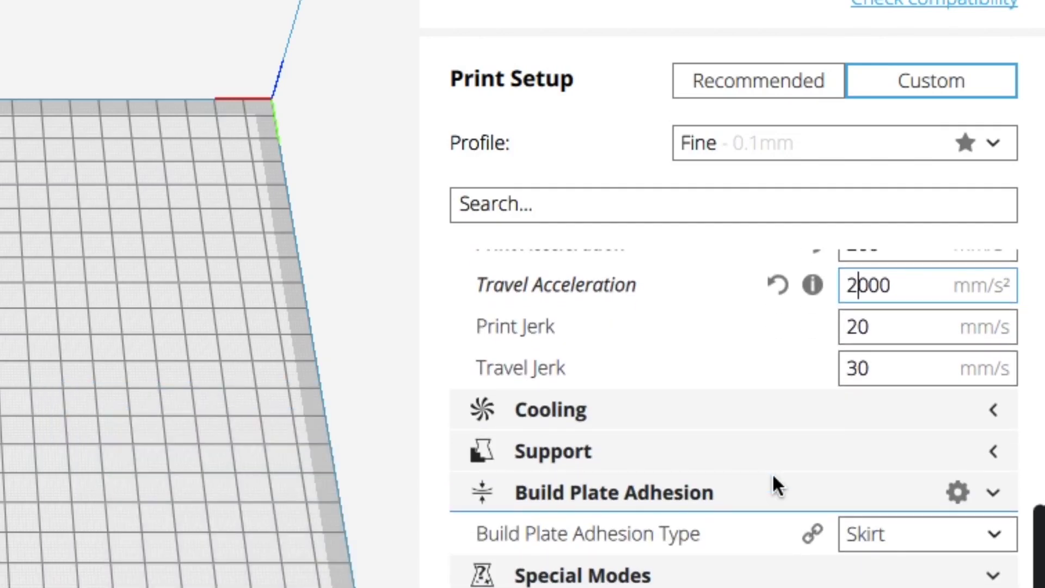
Step: Set Build Plate Adhesion Type to None and check the 03h 24min, 2.69 m / ~8 g estimate
{"action": "left_click", "coordinate": [993, 534]}
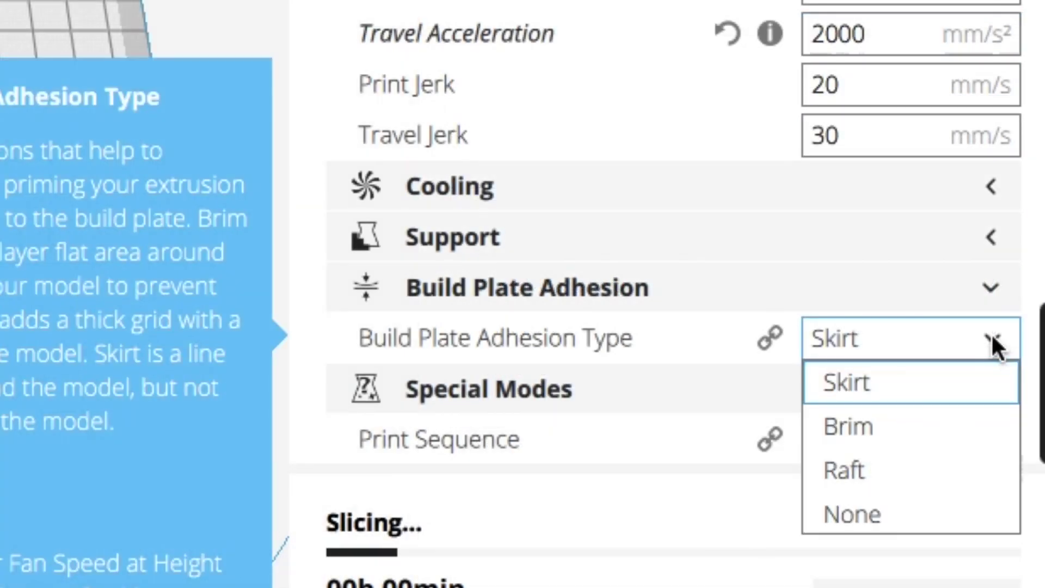
{"action": "left_click", "coordinate": [868, 515]}
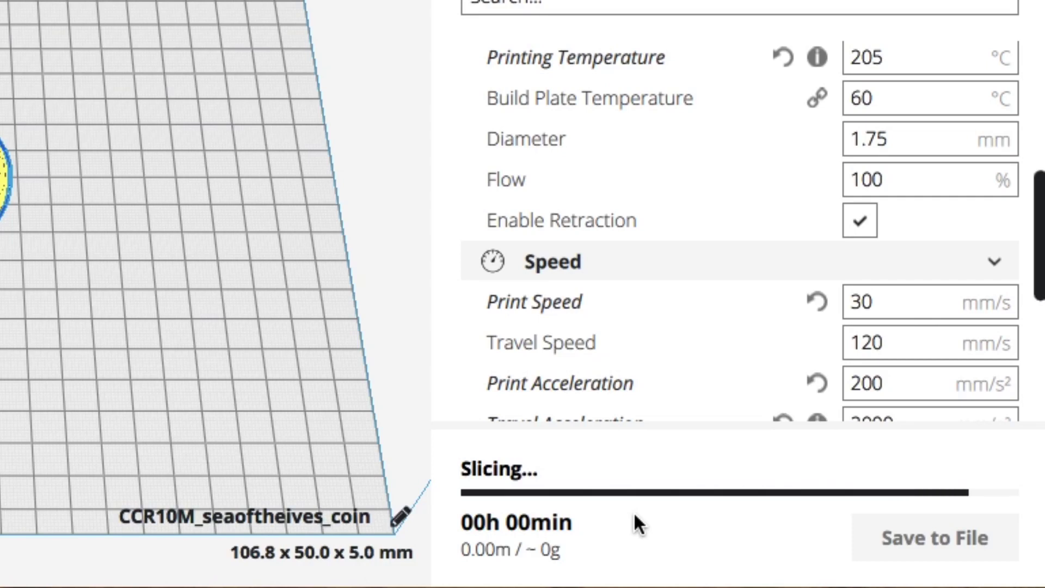
{"action": "mouse_move", "coordinate": [552, 543]}
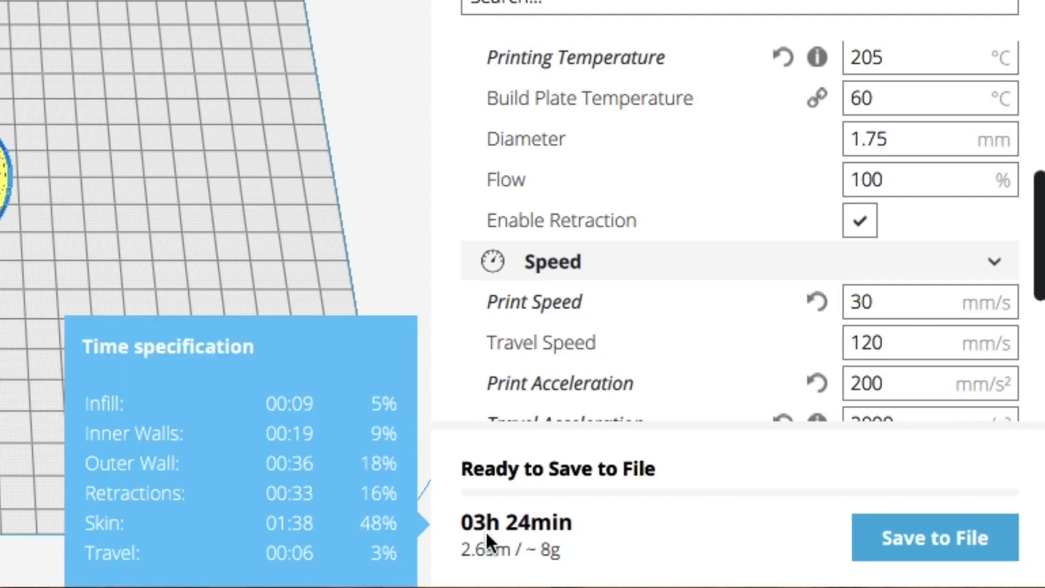
{"action": "mouse_move", "coordinate": [775, 550]}
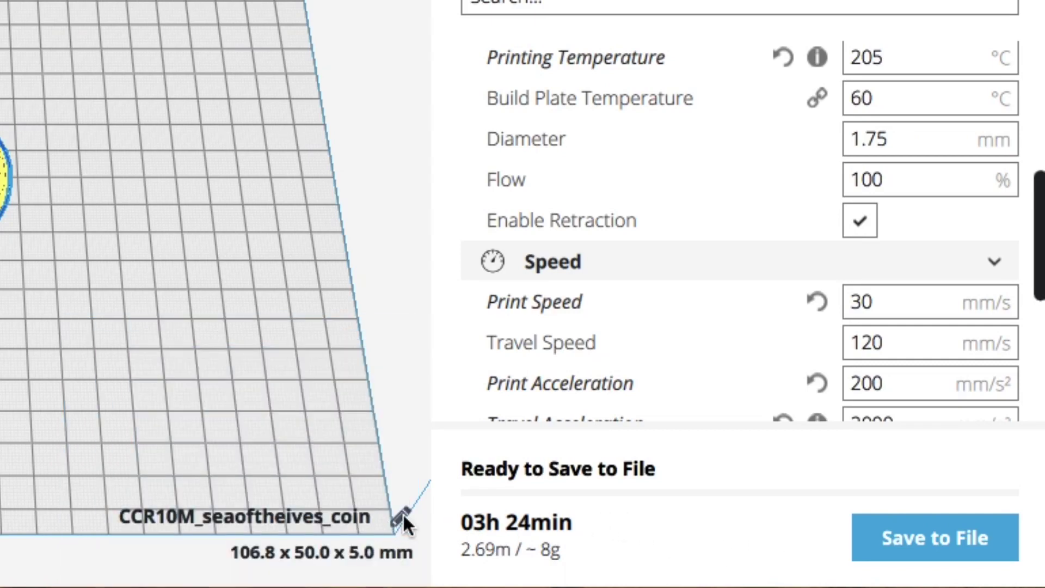
Step: Delete the CCR10M_ prefix so the job name reads seaoftheives_coin
{"action": "left_click", "coordinate": [403, 513]}
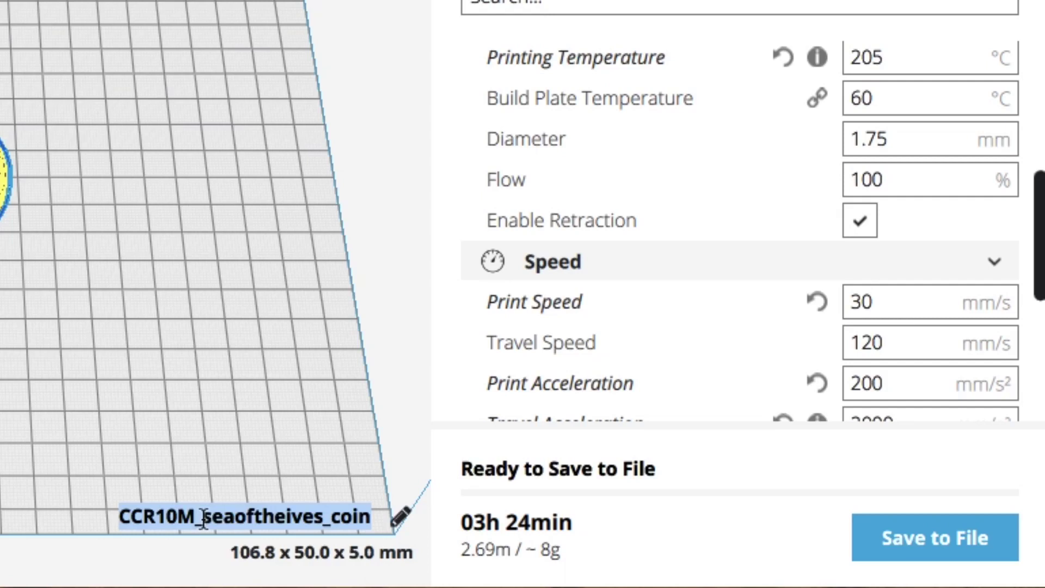
{"action": "left_click_drag", "start_coordinate": [203, 520], "coordinate": [121, 520]}
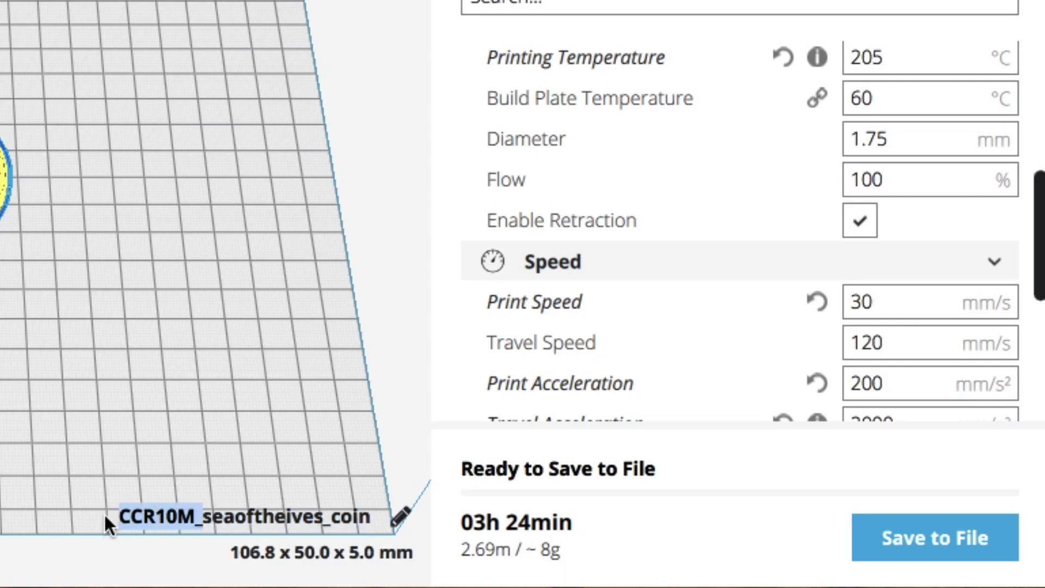
{"action": "key", "text": "BackSpace"}
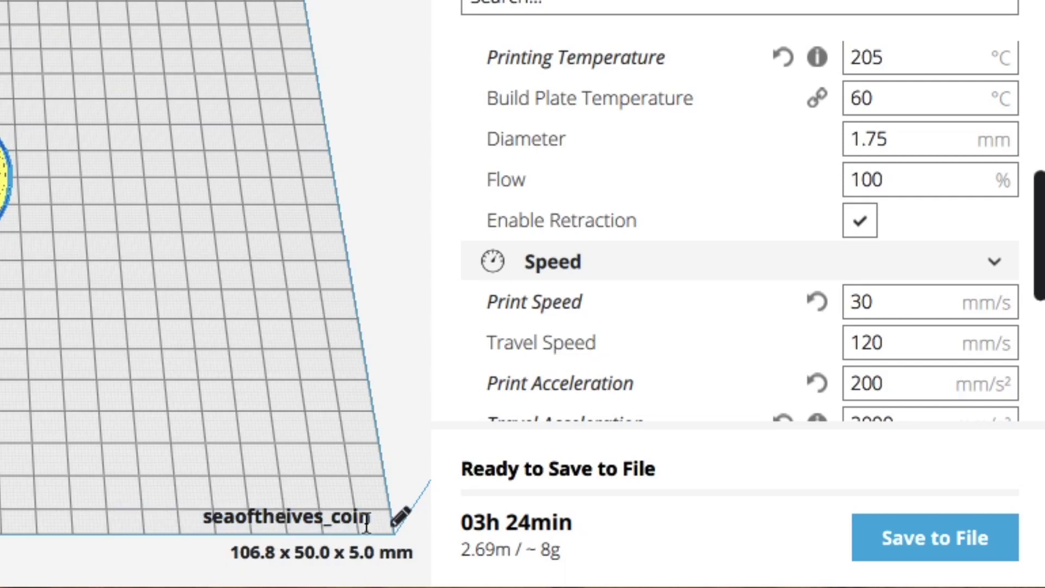